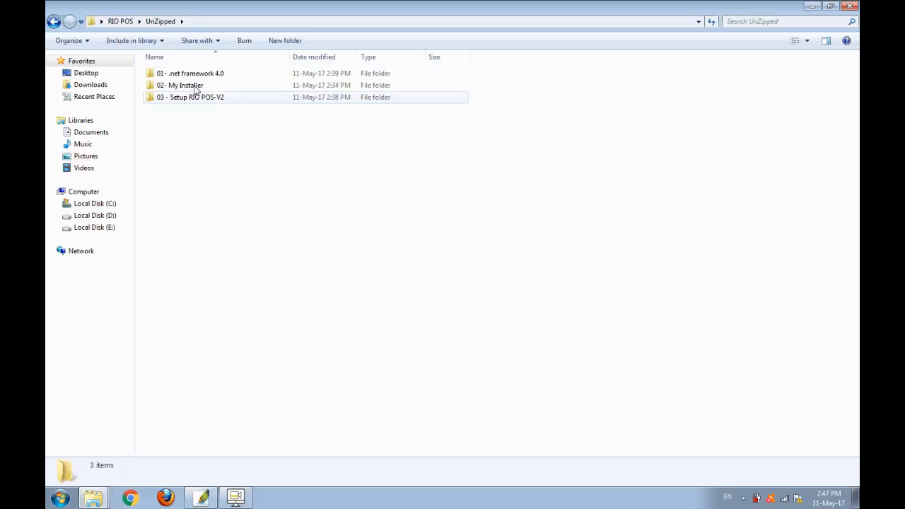
# Look inside the "01- .net framework 4.0" folder for the dotNetFx40_Full_x86_x64 installer, and return to the UnZipped folder.
pyautogui.doubleClick(183, 76)
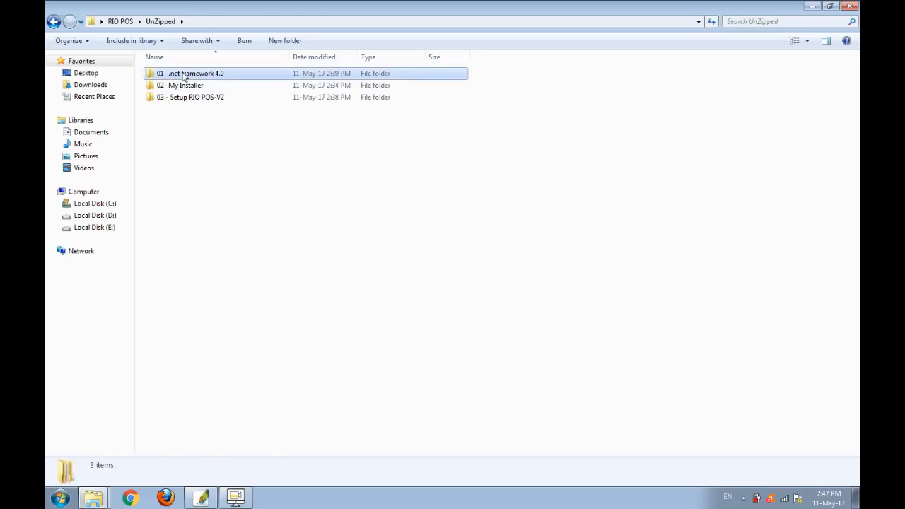
pyautogui.click(187, 79)
pyautogui.doubleClick(188, 78)
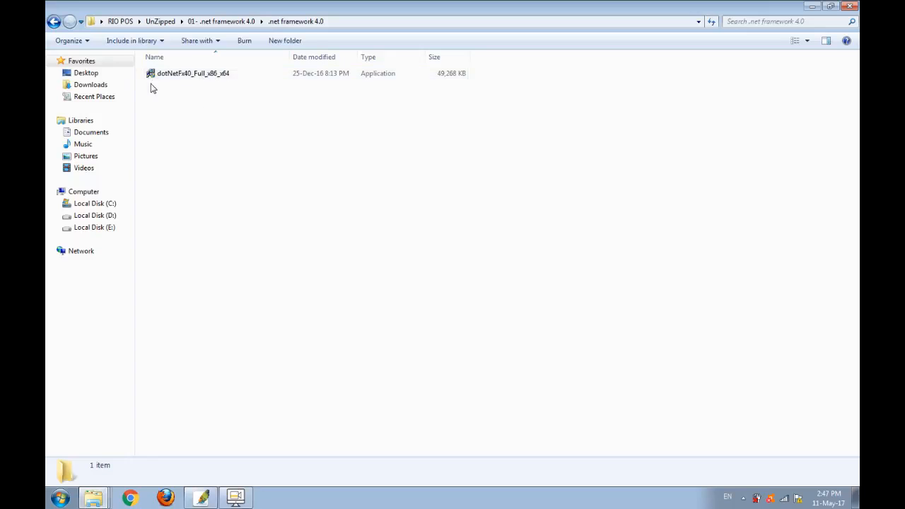
pyautogui.click(55, 22)
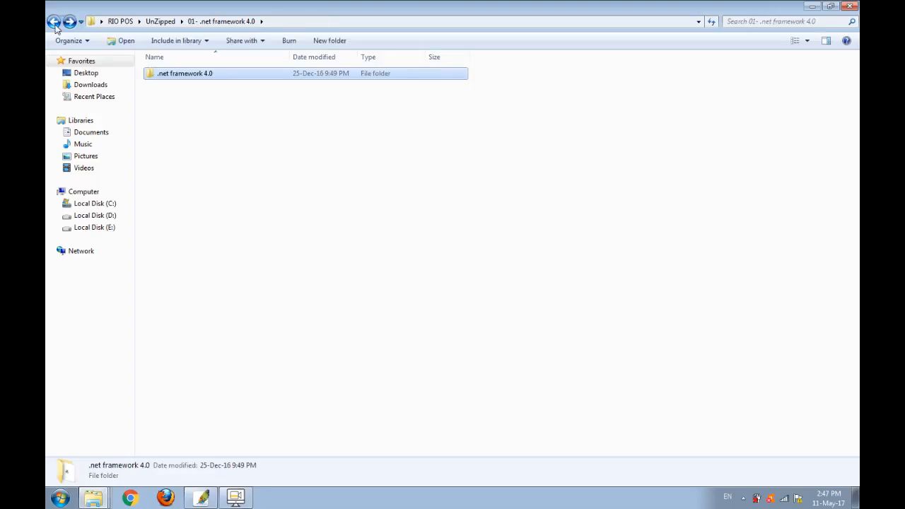
pyautogui.click(54, 22)
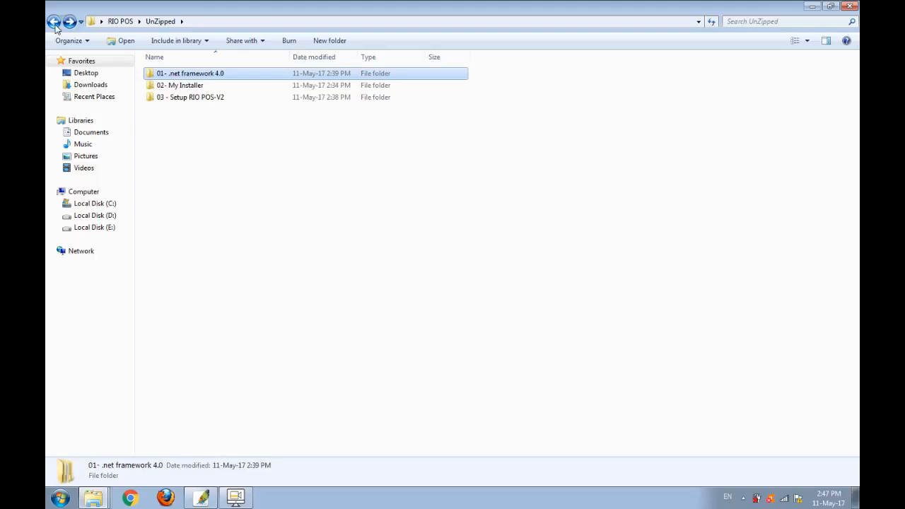
# Run the My Installer application from the "02- My Installer" folder and start its installation sequence.
pyautogui.doubleClick(212, 85)
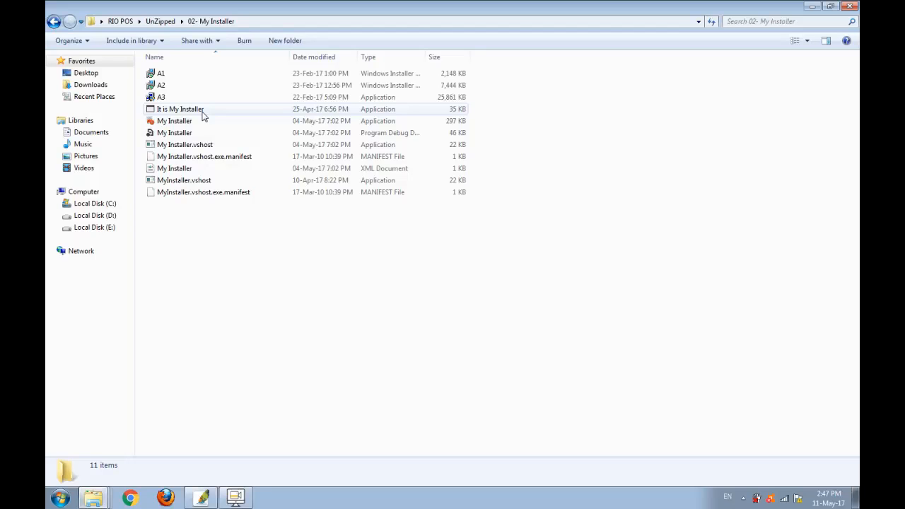
pyautogui.click(195, 112)
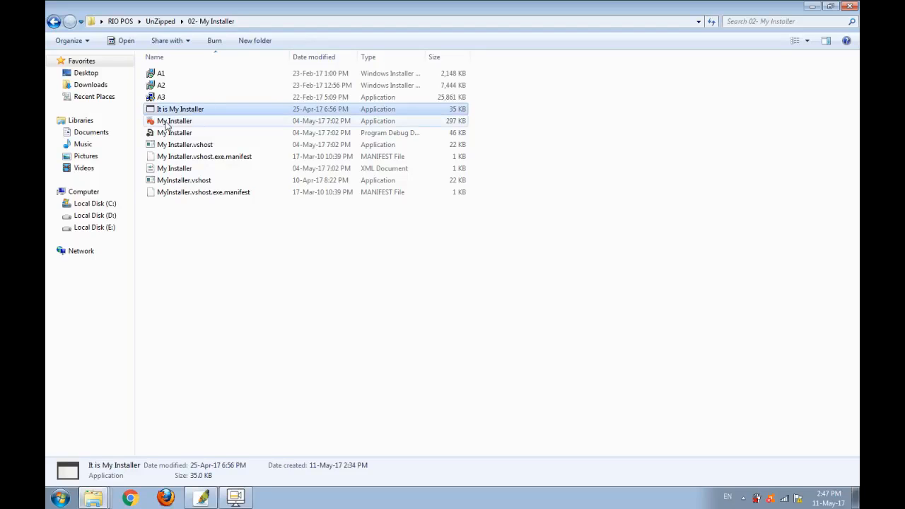
pyautogui.click(162, 124)
pyautogui.doubleClick(161, 123)
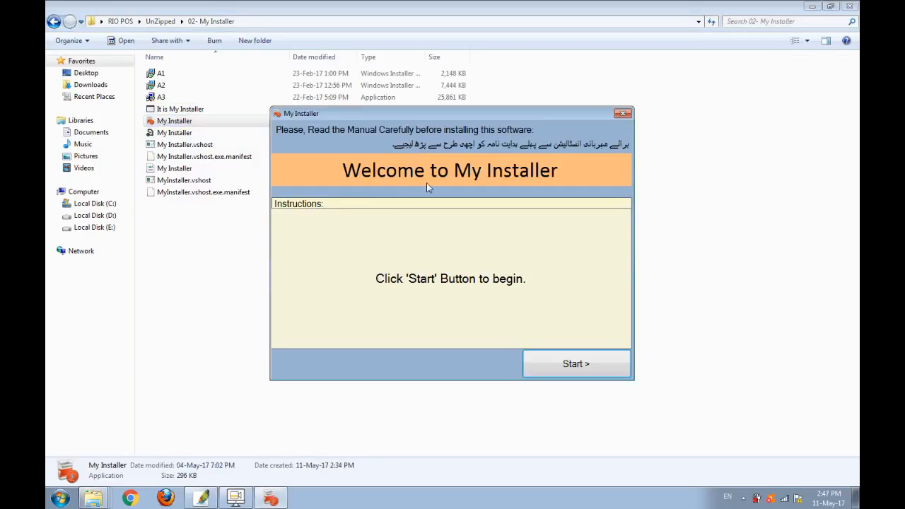
pyautogui.moveTo(430, 113); pyautogui.dragTo(315, 91)
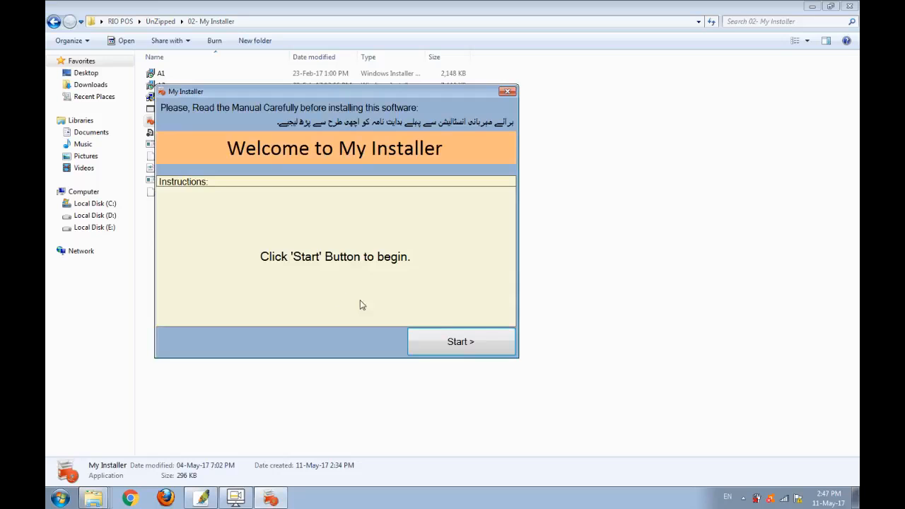
pyautogui.click(460, 345)
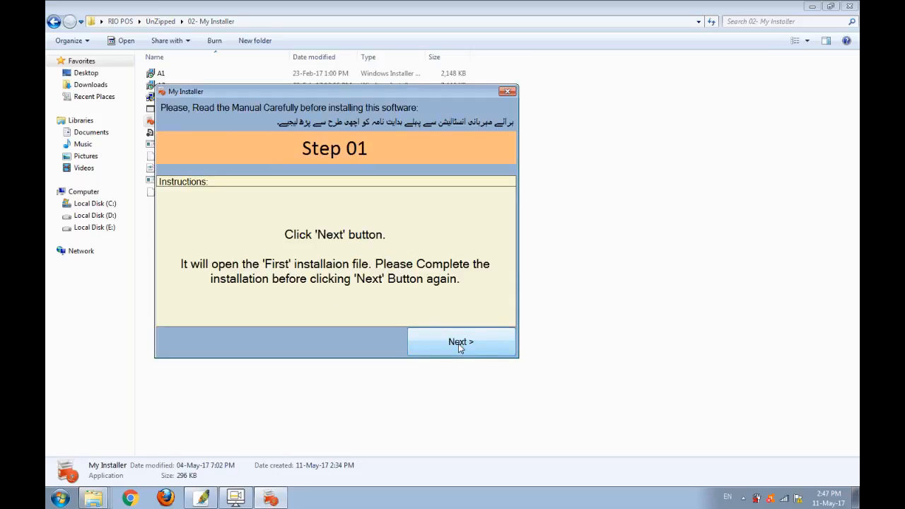
# Launch the first installation file, decline the Microsoft System CLR Types for SQL Server 2012 upgrade, and close its setup.
pyautogui.click(459, 345)
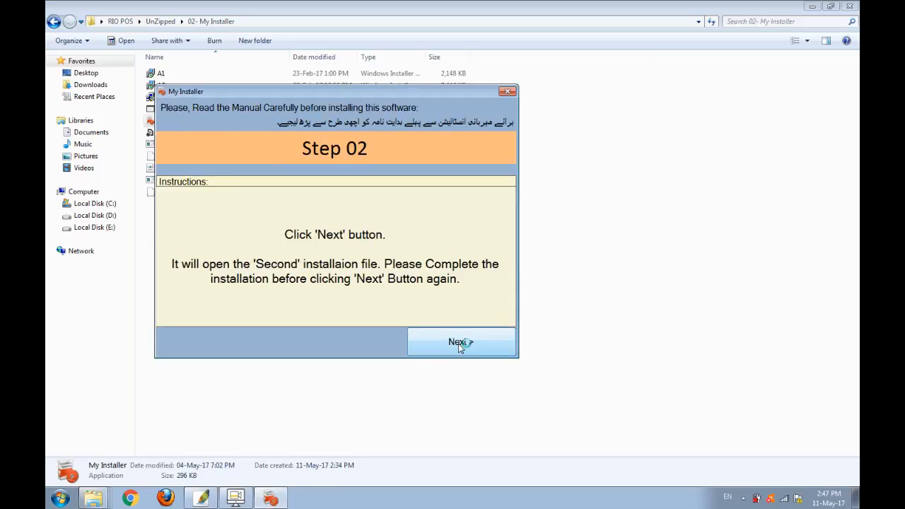
pyautogui.click(459, 345)
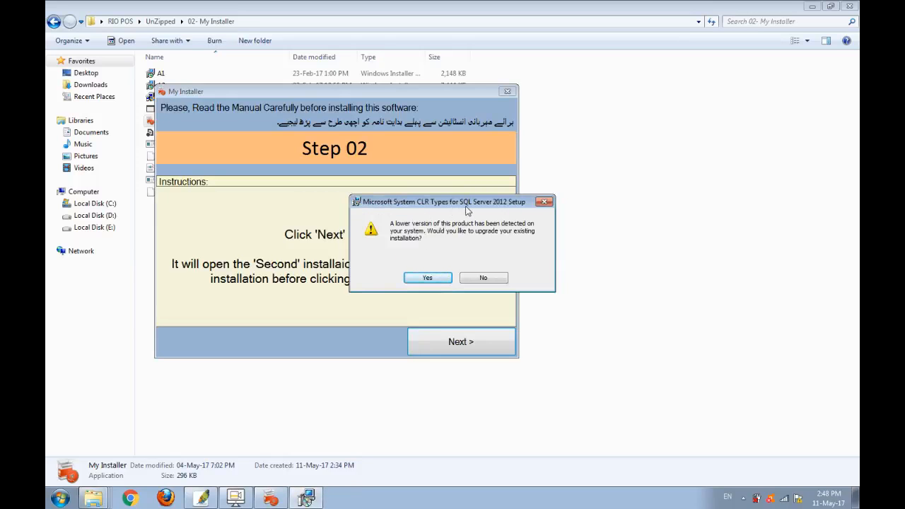
pyautogui.click(484, 277)
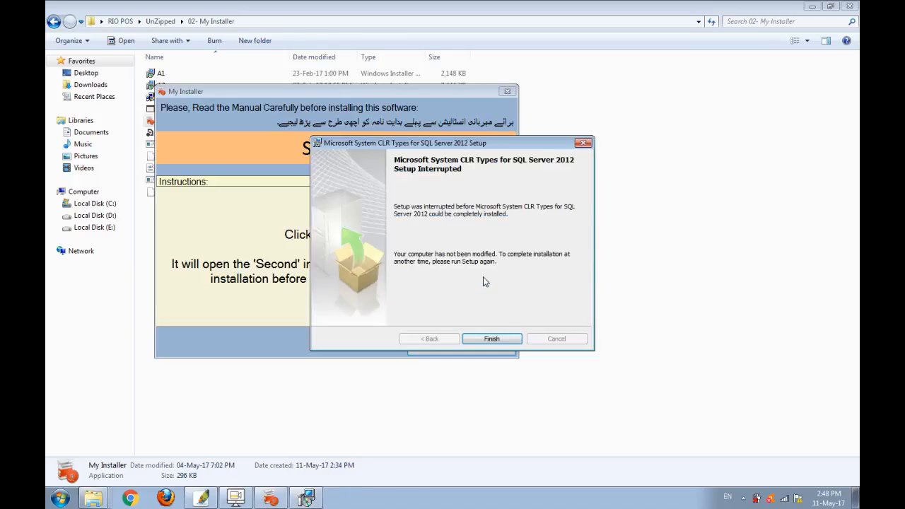
pyautogui.click(501, 339)
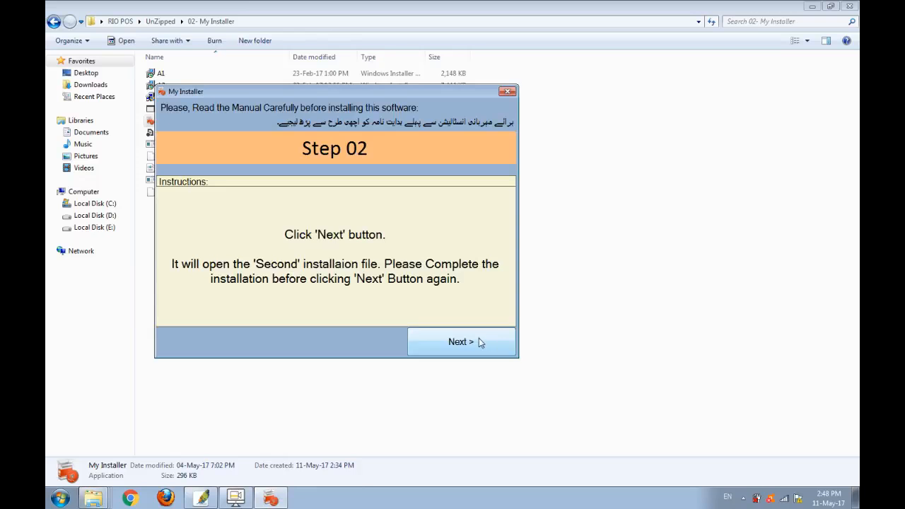
# Launch the second installation file, cancel the Microsoft Report Viewer 2012 Runtime setup, and close its wizard.
pyautogui.click(479, 342)
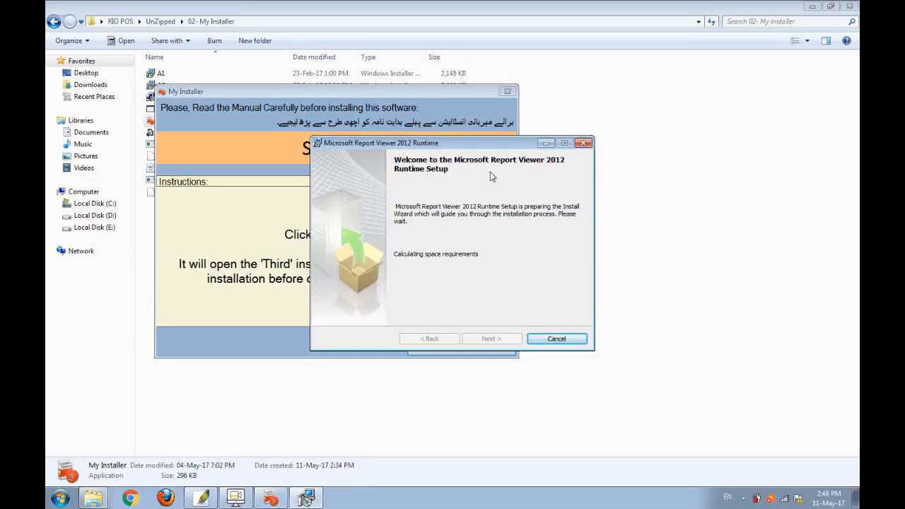
pyautogui.click(553, 340)
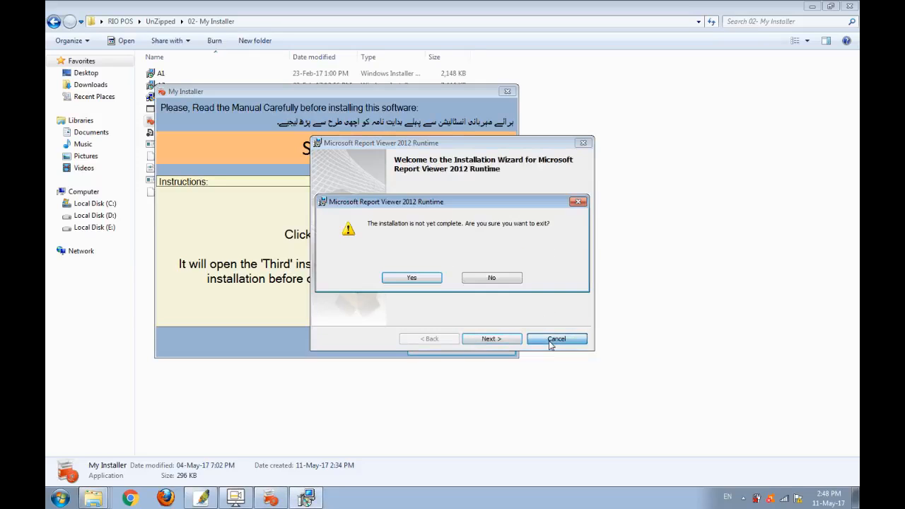
pyautogui.click(417, 278)
pyautogui.click(491, 340)
# Try to launch the third installation file, dismiss the resulting message, and close My Installer.
pyautogui.click(471, 343)
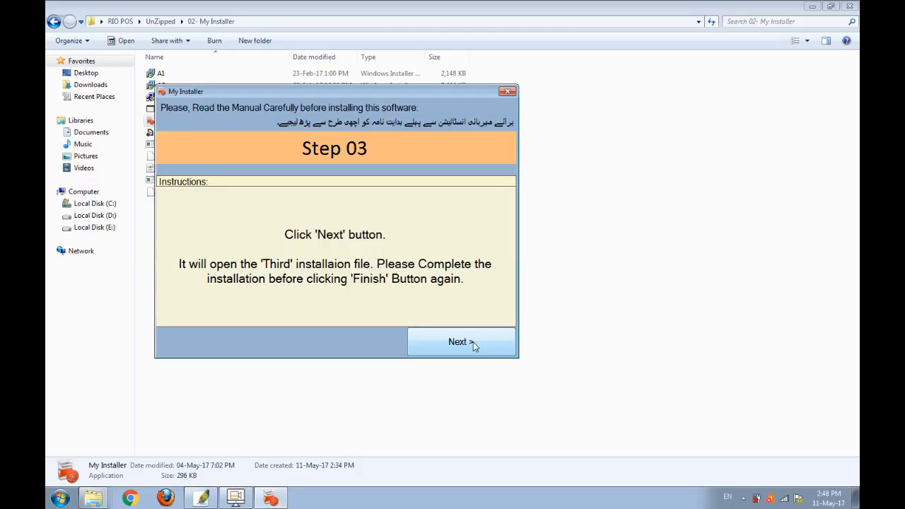
pyautogui.click(473, 345)
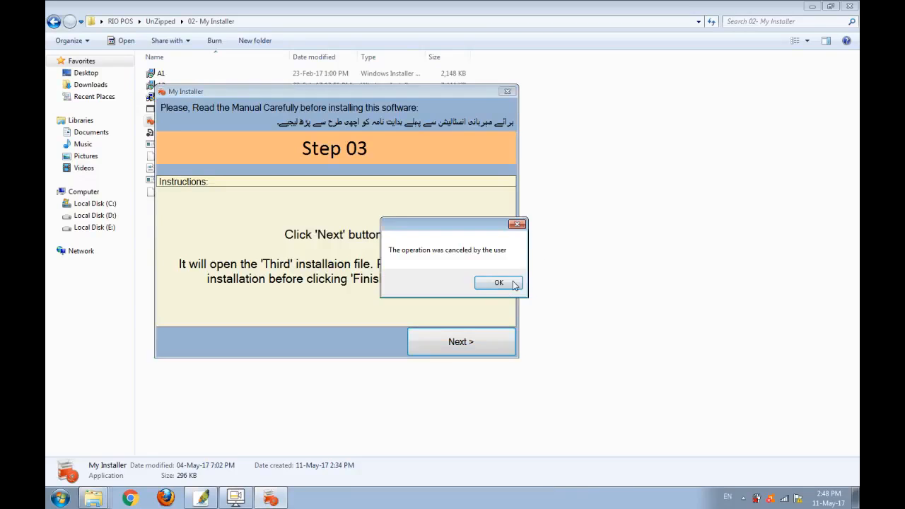
pyautogui.click(494, 283)
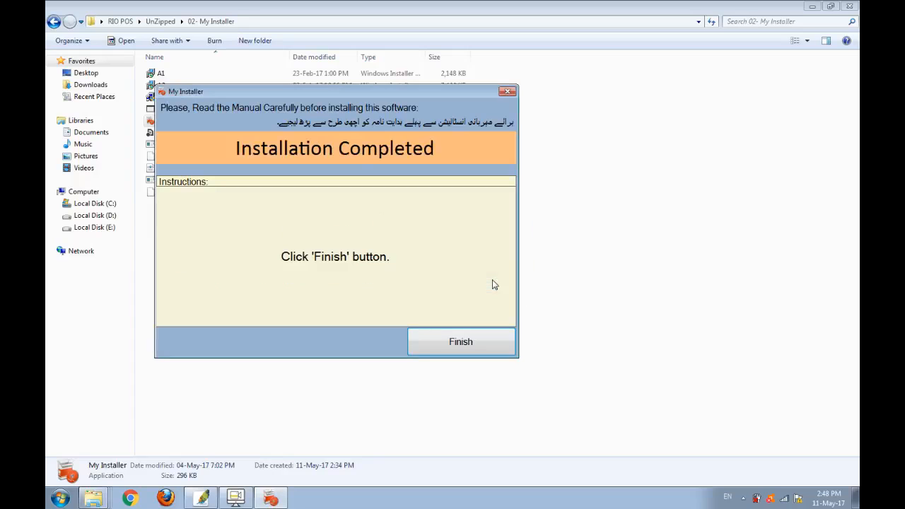
pyautogui.click(446, 341)
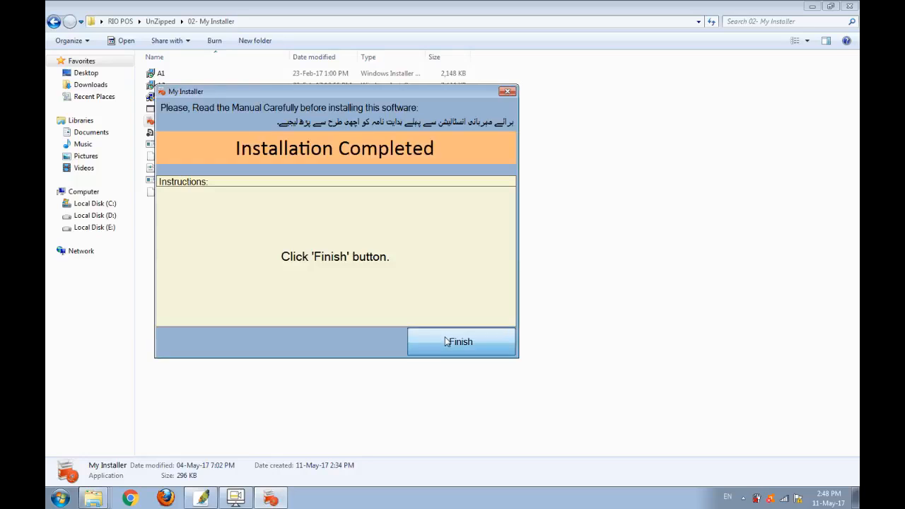
pyautogui.click(509, 93)
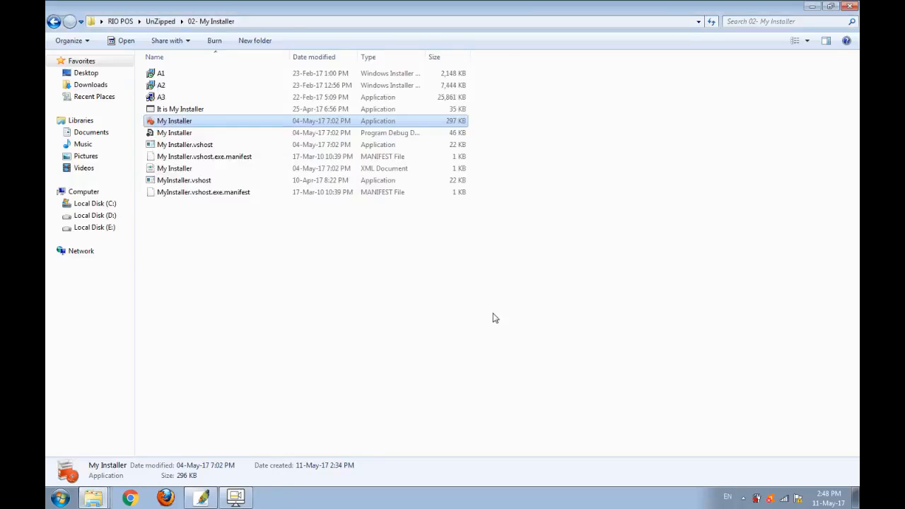
# Run the setup application from the "03 - Setup RIO POS-V2" folder.
pyautogui.click(54, 21)
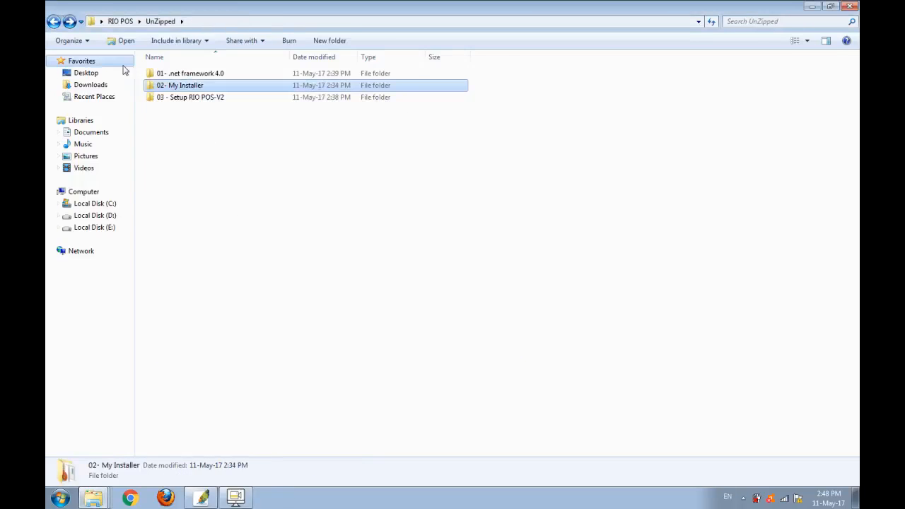
pyautogui.doubleClick(183, 103)
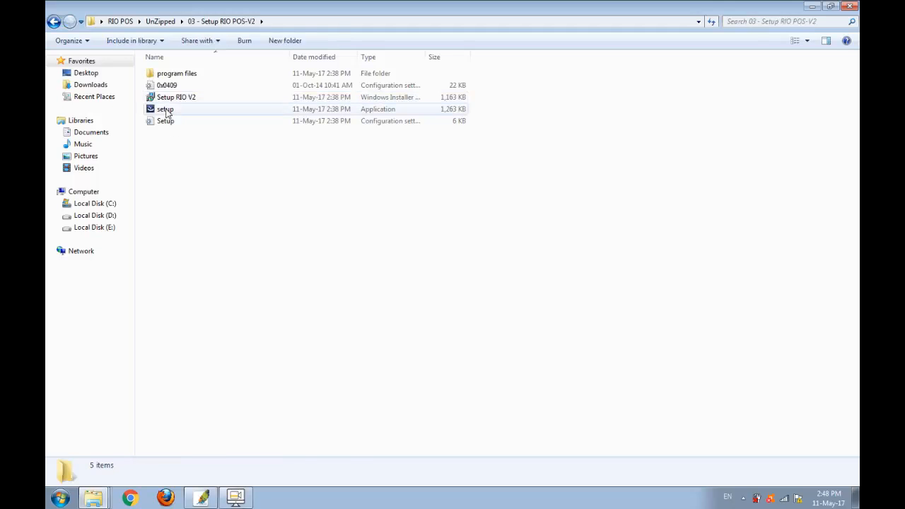
pyautogui.click(169, 111)
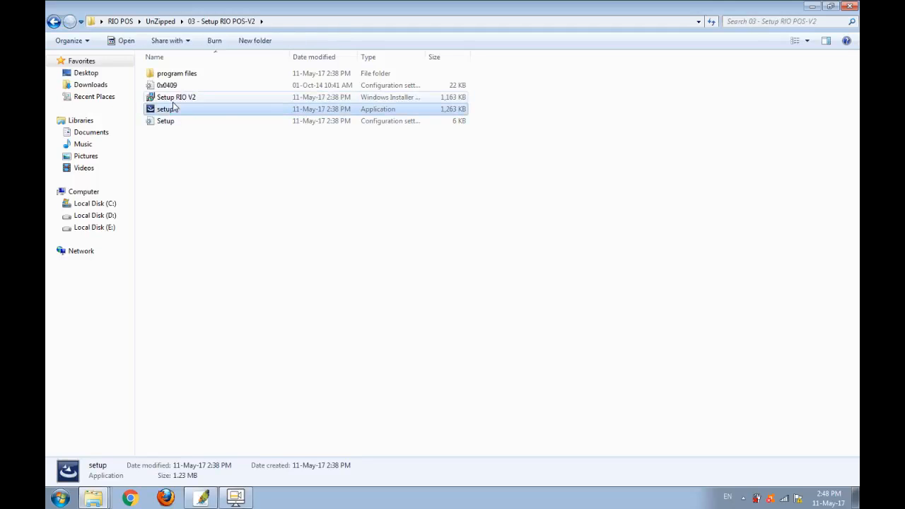
pyautogui.doubleClick(163, 113)
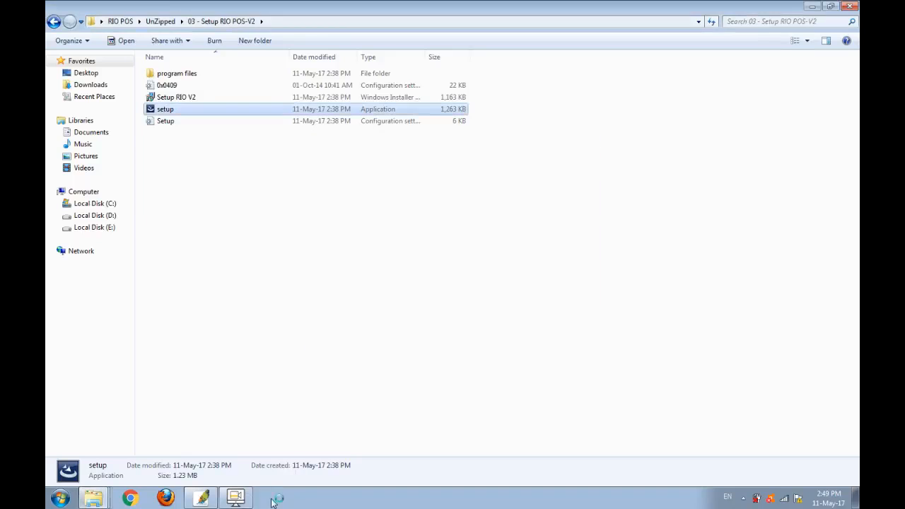
pyautogui.click(238, 499)
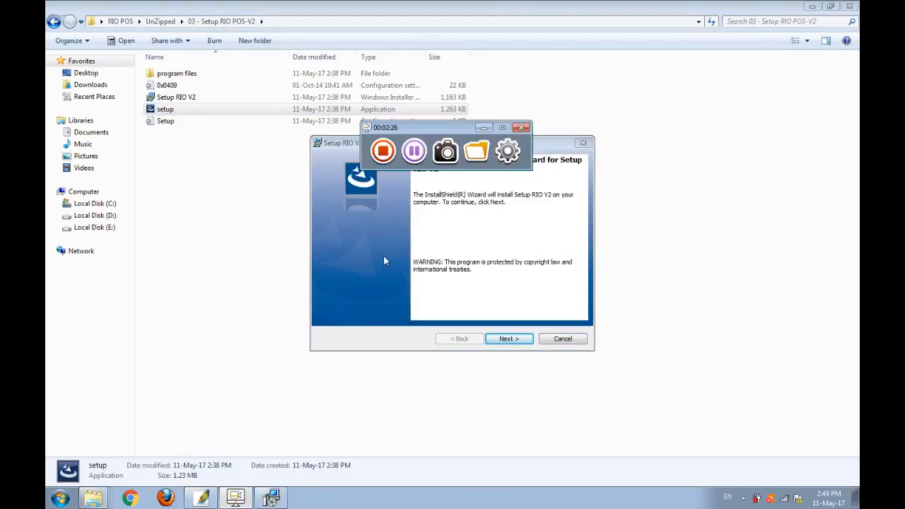
pyautogui.click(414, 150)
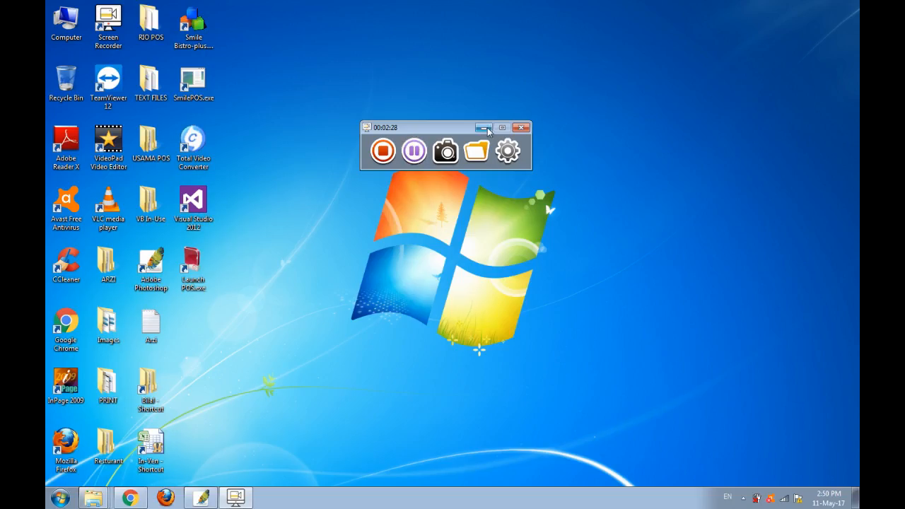
pyautogui.click(484, 127)
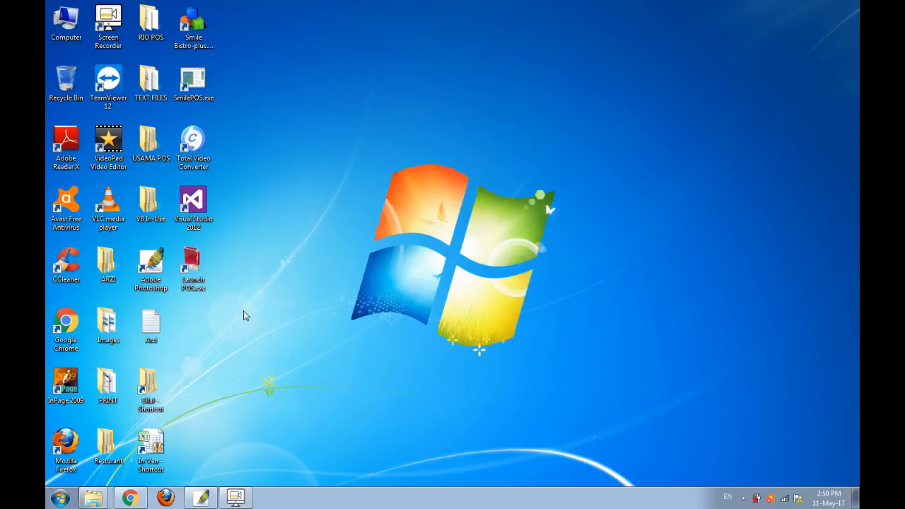
# Set the Launch POS.exe desktop shortcut to run as an administrator, and launch the program from it.
pyautogui.click(196, 273)
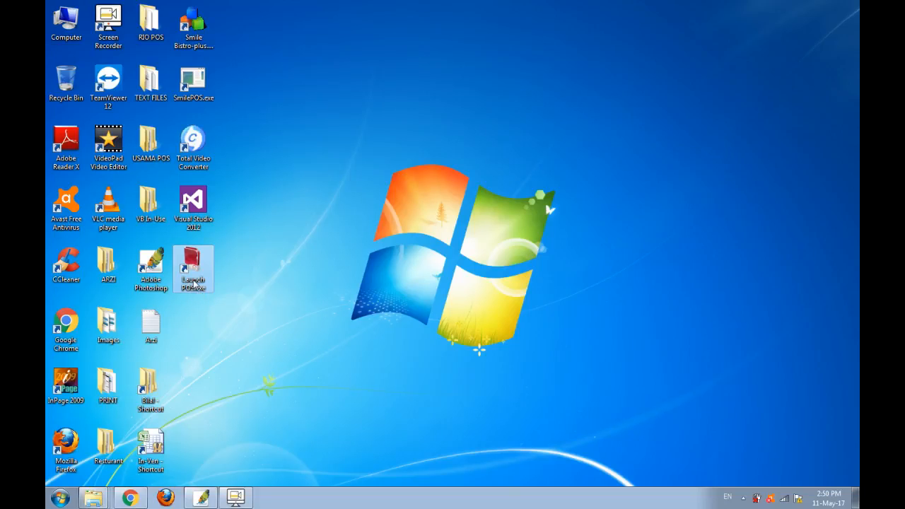
pyautogui.rightClick(196, 282)
pyautogui.click(248, 478)
pyautogui.moveTo(322, 198); pyautogui.dragTo(249, 139)
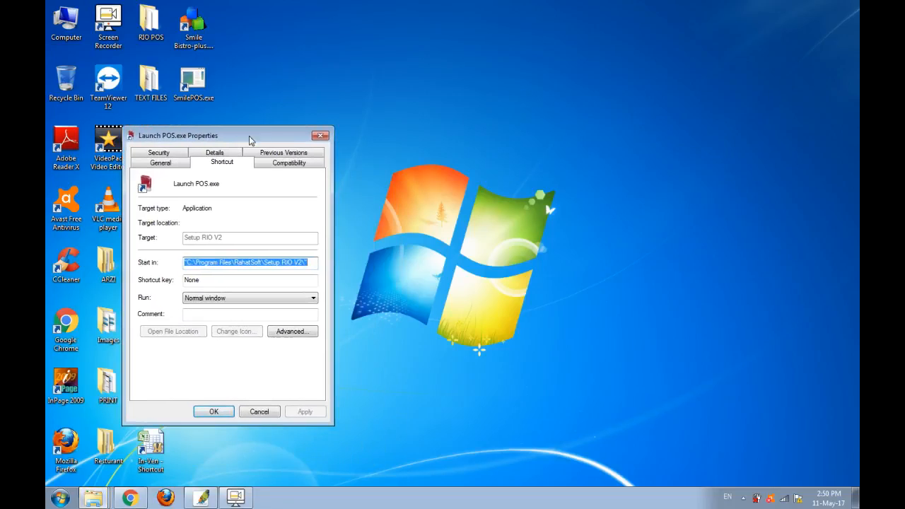
pyautogui.click(280, 167)
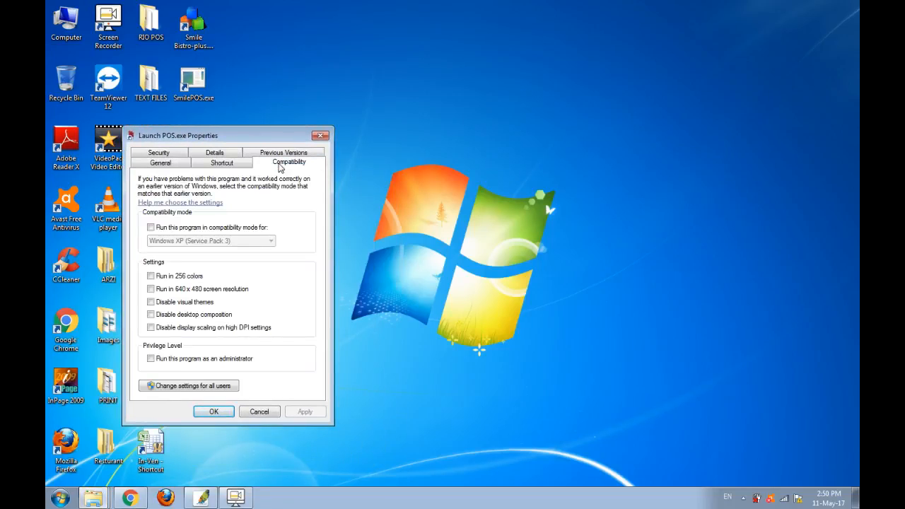
pyautogui.click(177, 361)
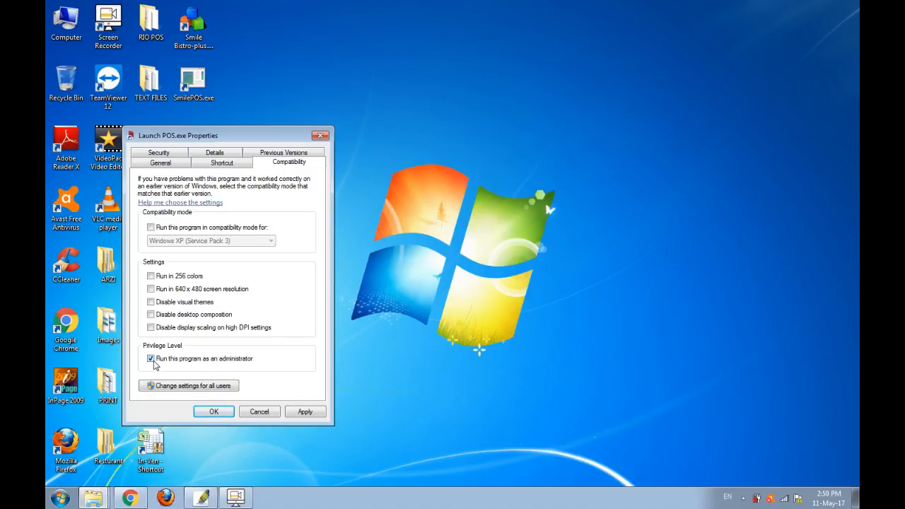
pyautogui.click(298, 412)
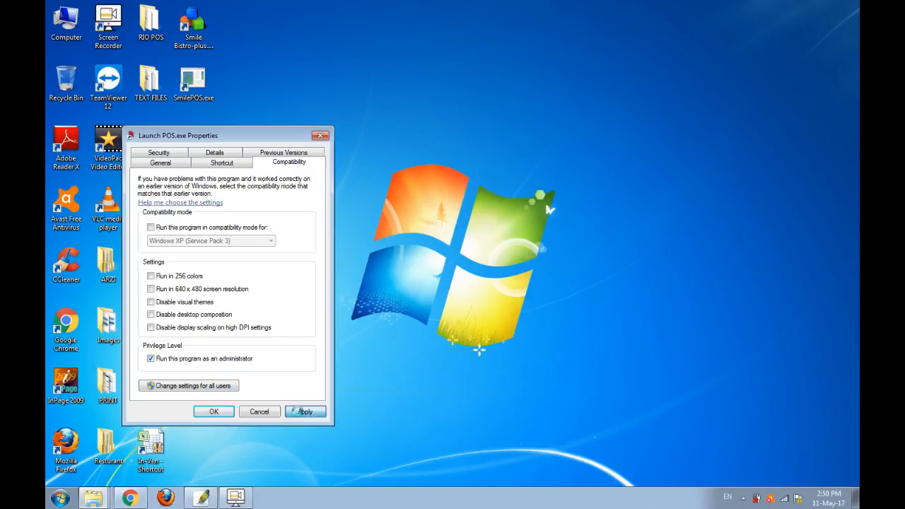
pyautogui.click(215, 412)
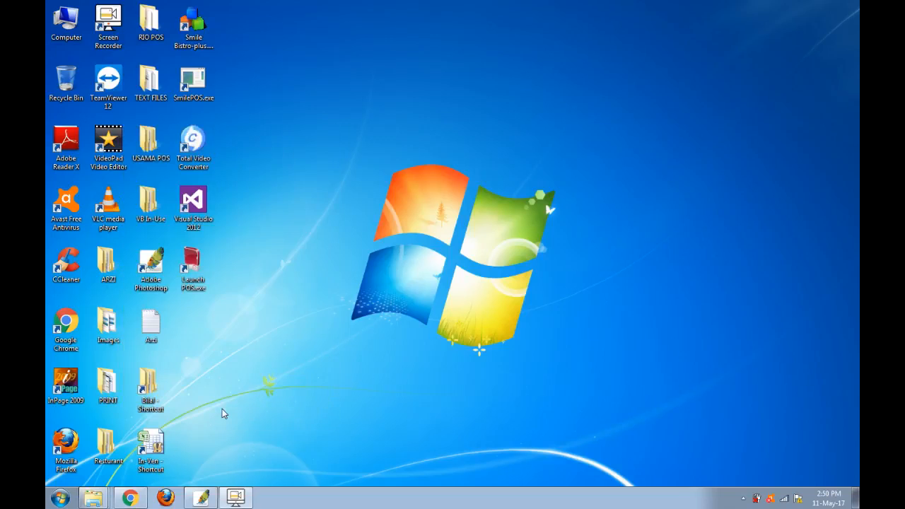
pyautogui.doubleClick(194, 280)
pyautogui.click(228, 498)
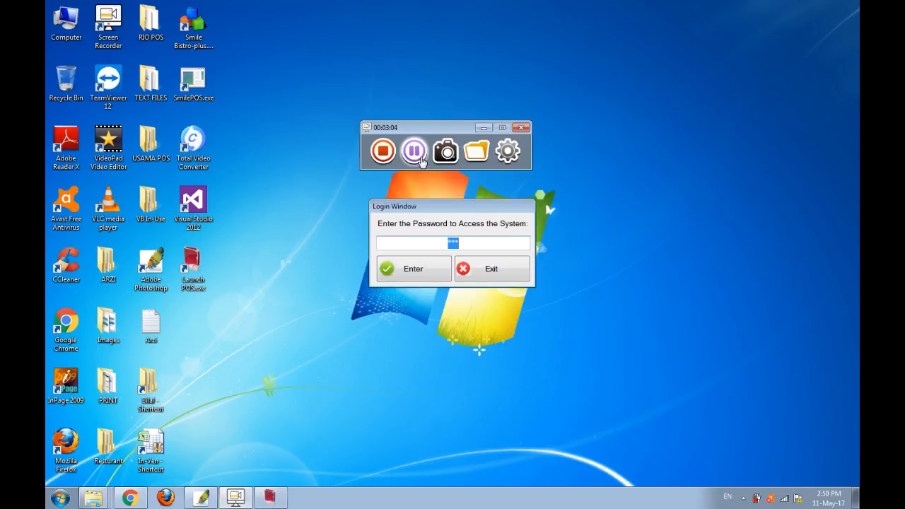
pyautogui.click(484, 128)
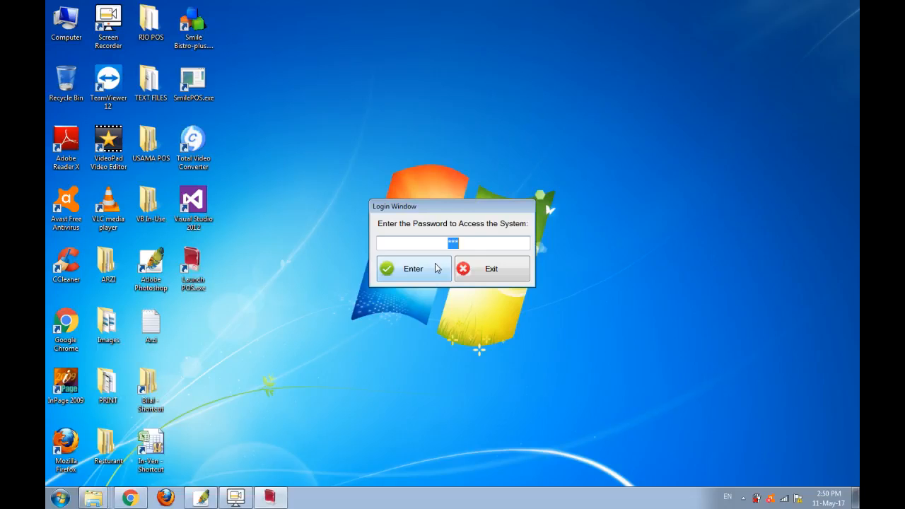
# Log in to the system with the password already filled in.
pyautogui.click(436, 268)
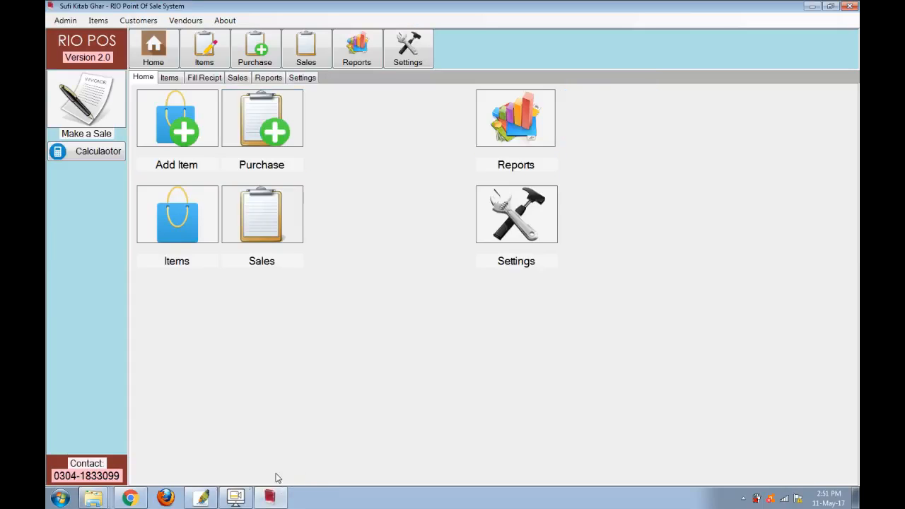
# Switch to Adobe Photoshop, minimize the A-01.png image to show A-02.png, and minimize Photoshop to return to RIO POS.
pyautogui.click(201, 497)
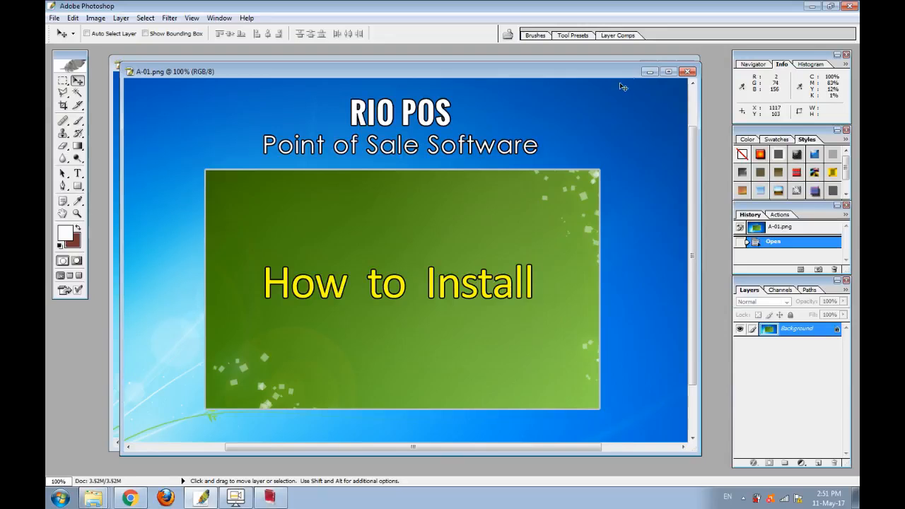
pyautogui.click(649, 72)
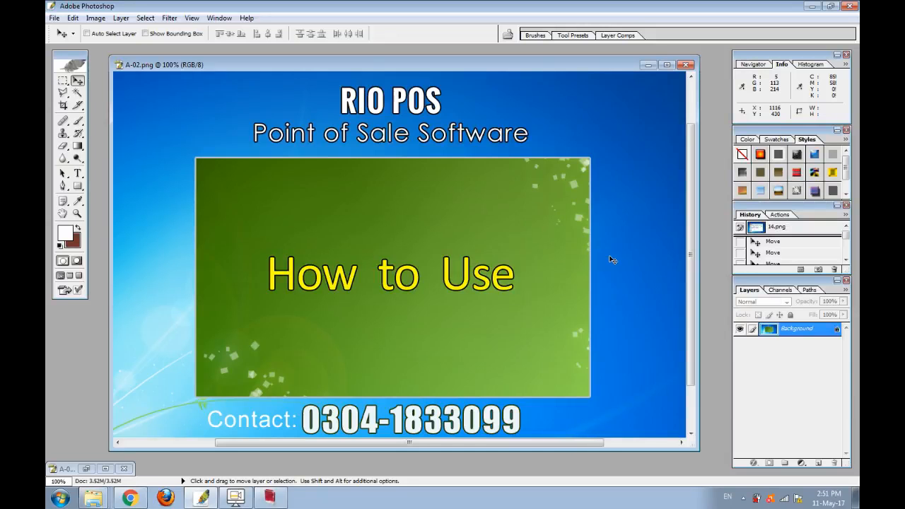
pyautogui.click(818, 6)
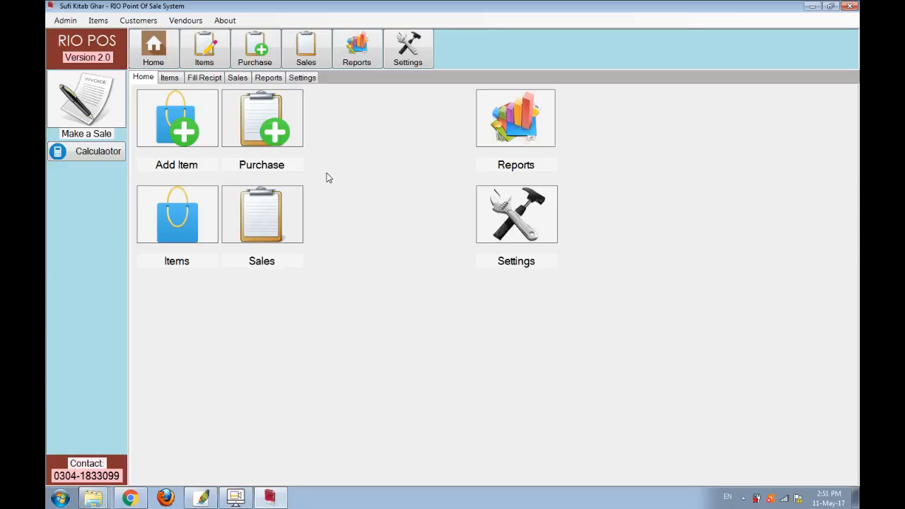
# Start a new item with the name "Book" and the Urdu name "کتاب".
pyautogui.click(174, 132)
pyautogui.click(401, 190)
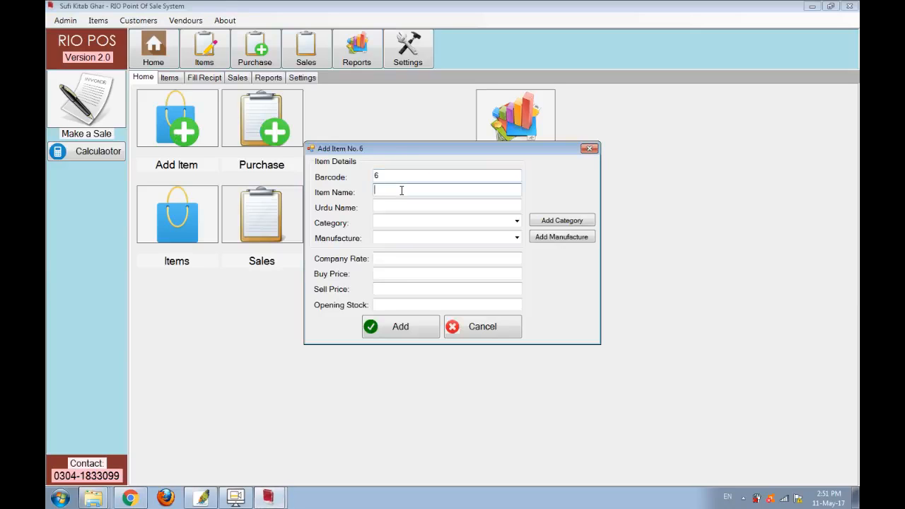
pyautogui.write('ook')
pyautogui.press('Tab')
pyautogui.hotkey('alt', 'shift')
pyautogui.write('کتاب')
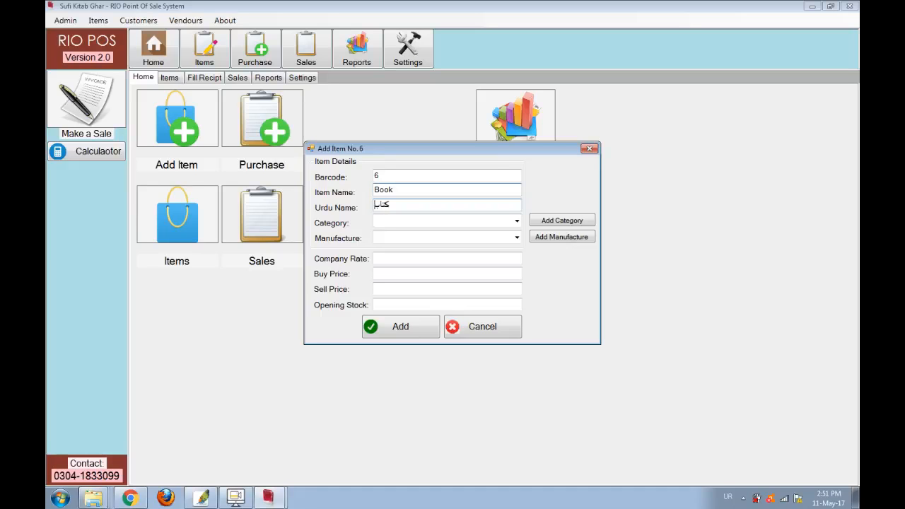
pyautogui.hotkey('alt', 'shift')
# Create a new category named "Books" and assign it to the new item.
pyautogui.click(375, 222)
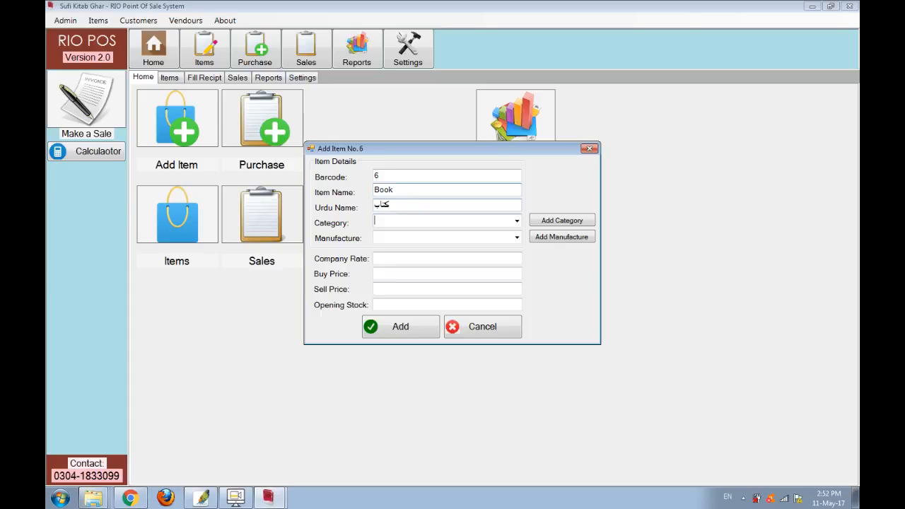
pyautogui.click(561, 220)
pyautogui.write('B')
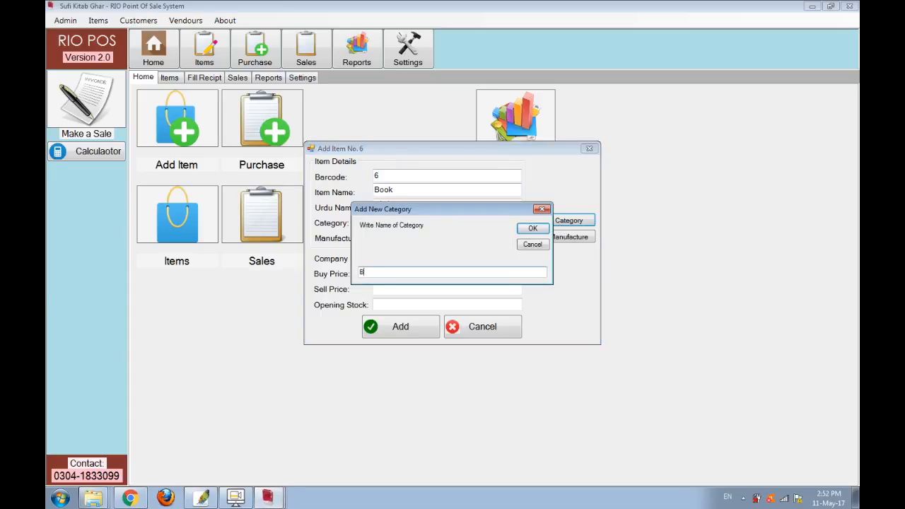
pyautogui.write('ooks')
pyautogui.click(532, 228)
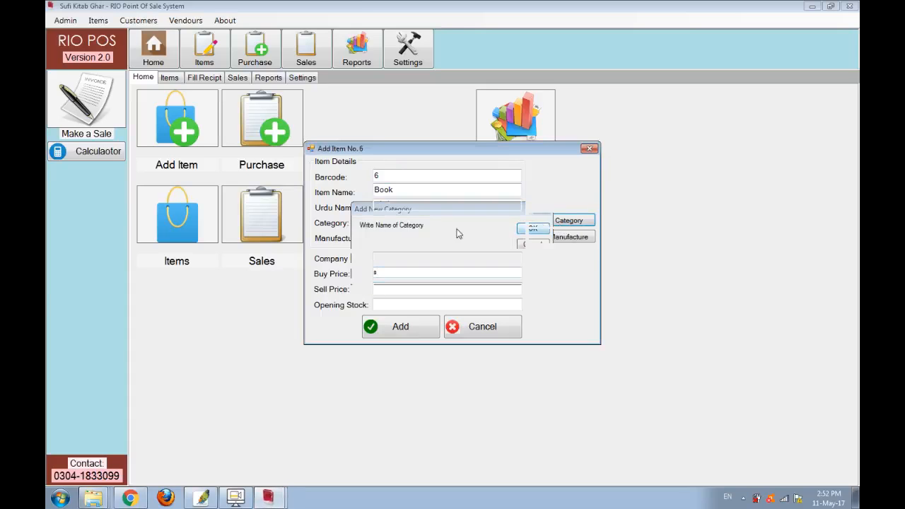
pyautogui.write('Books')
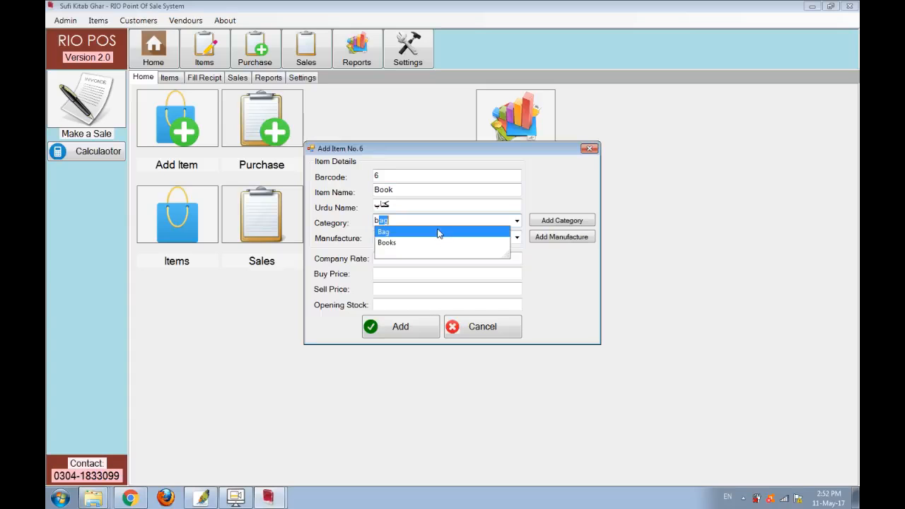
pyautogui.click(437, 232)
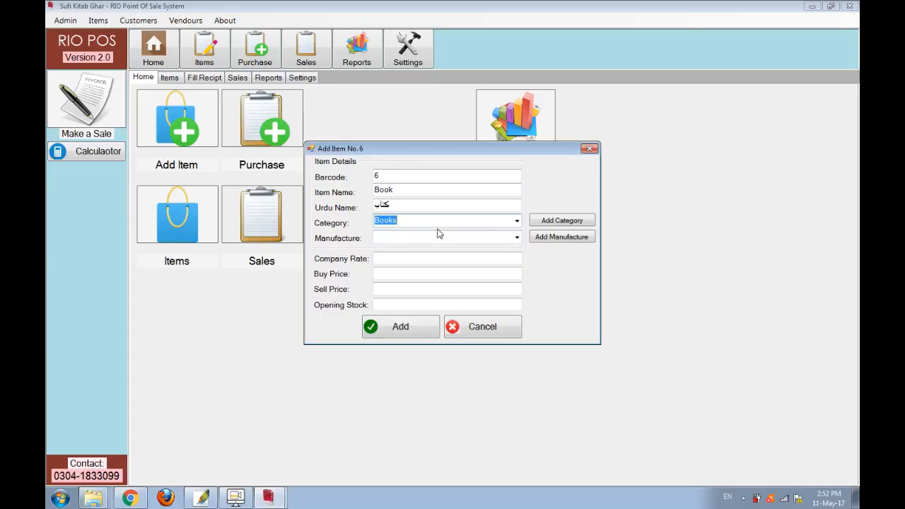
# Create a new manufacturer named "Lasani" and assign it to the item.
pyautogui.click(544, 241)
pyautogui.write('Lasani')
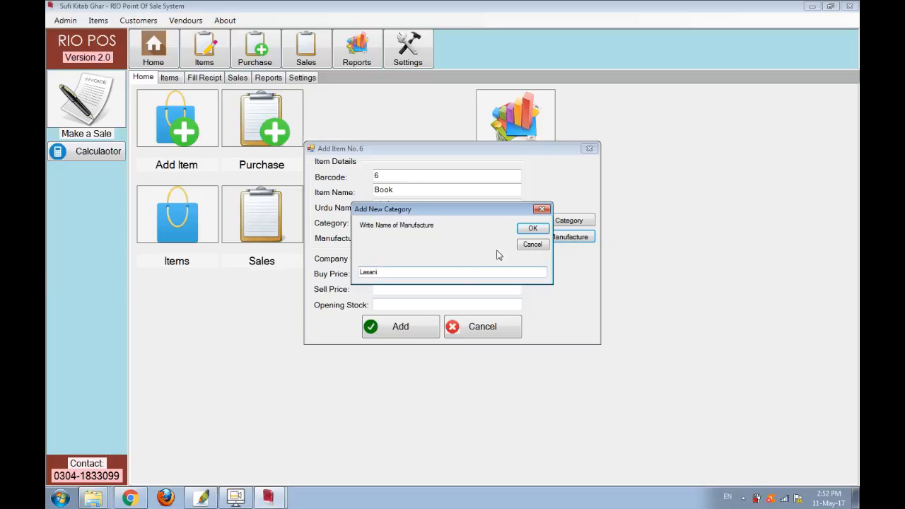
pyautogui.click(533, 228)
pyautogui.write('Lasani')
pyautogui.press('Down')
pyautogui.press('Return')
# Set company rate 10, buy price 8, sell price 20 and opening stock 15, add the item, and close the form.
pyautogui.click(433, 259)
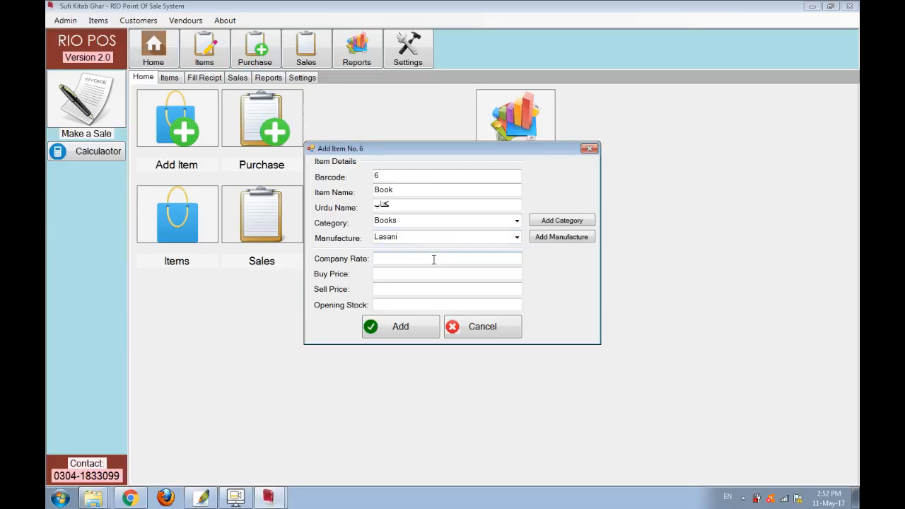
pyautogui.write('10')
pyautogui.press('Tab')
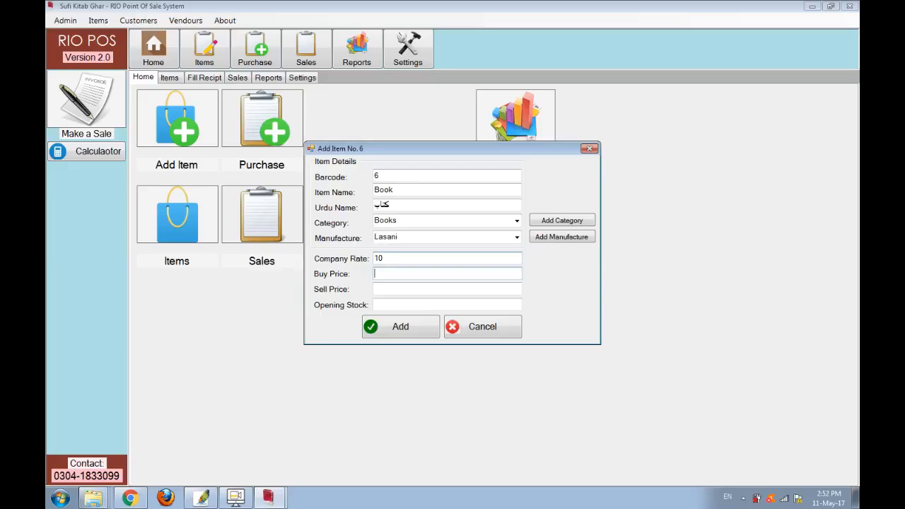
pyautogui.write('8')
pyautogui.press('Tab')
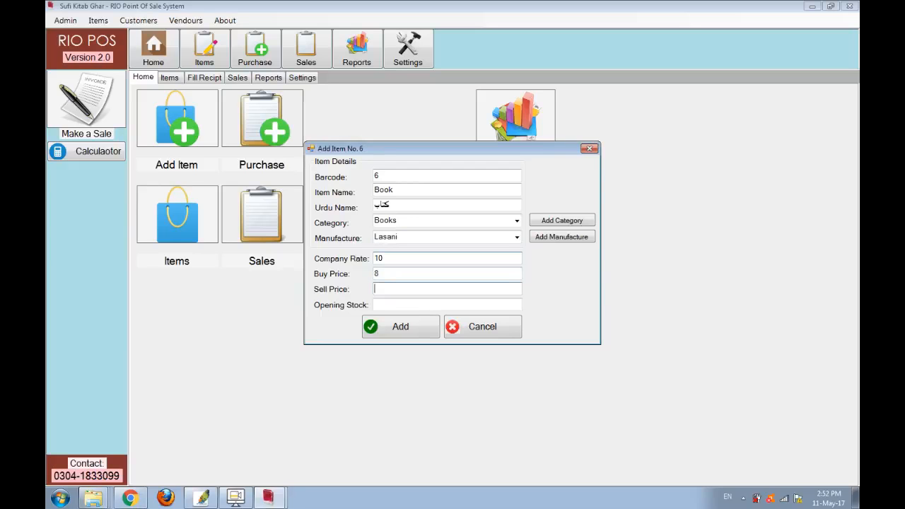
pyautogui.write('20')
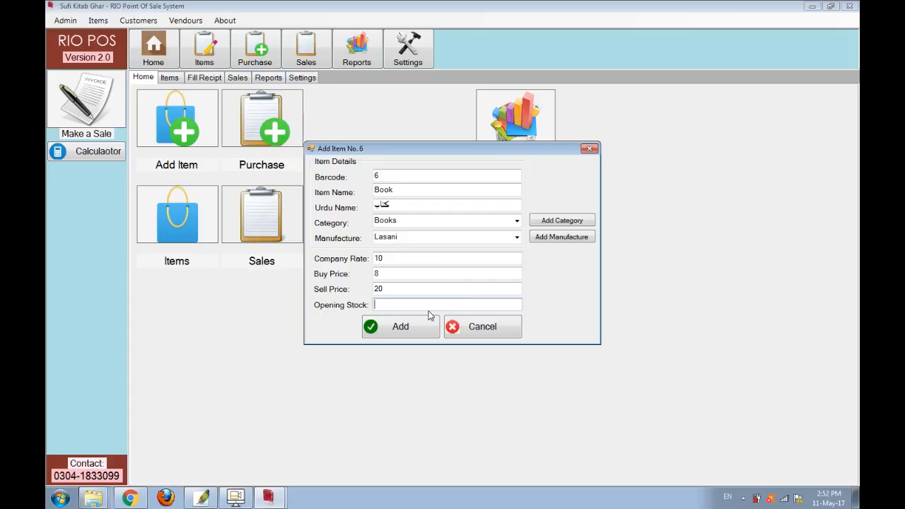
pyautogui.write('15')
pyautogui.click(397, 329)
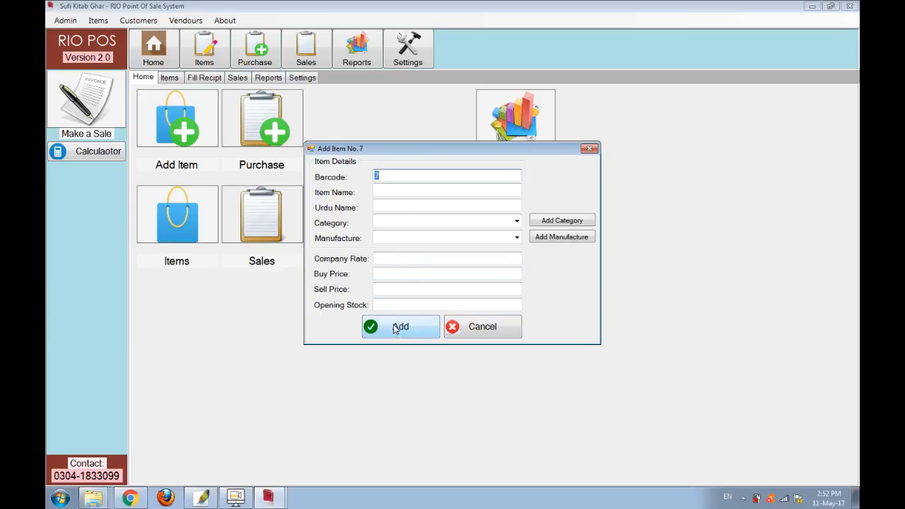
pyautogui.click(477, 327)
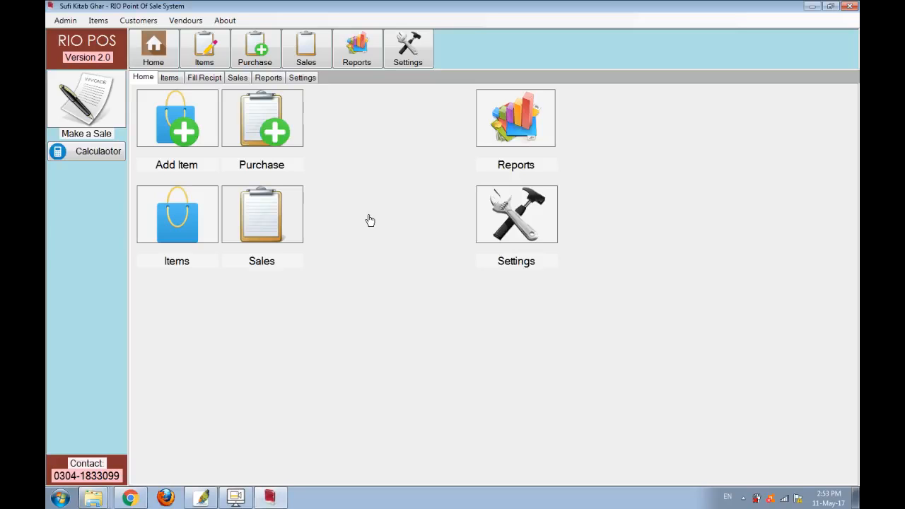
# Open the items list, select the Book row, and search the list for "cup" and "book".
pyautogui.click(193, 231)
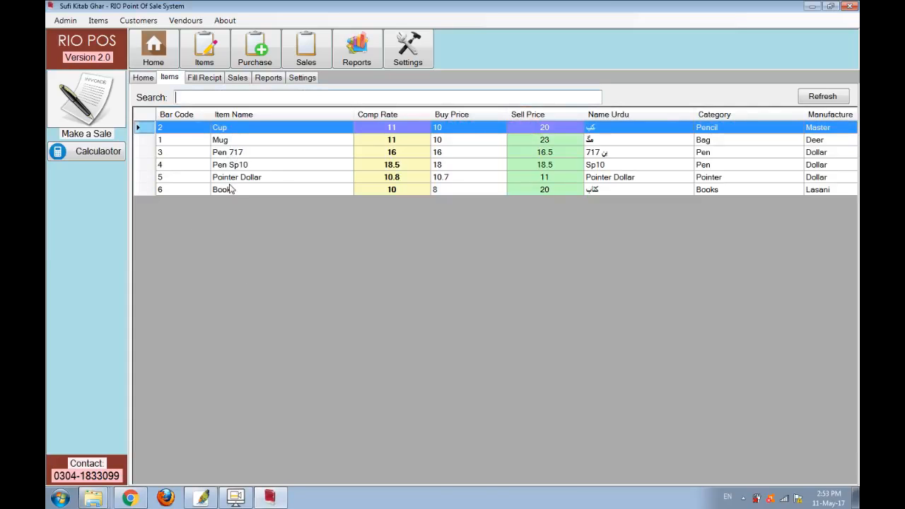
pyautogui.click(234, 188)
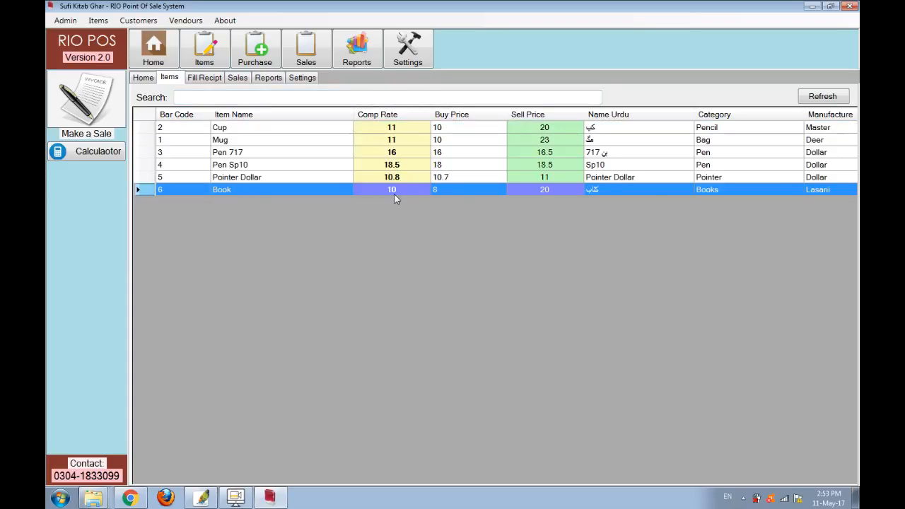
pyautogui.click(272, 99)
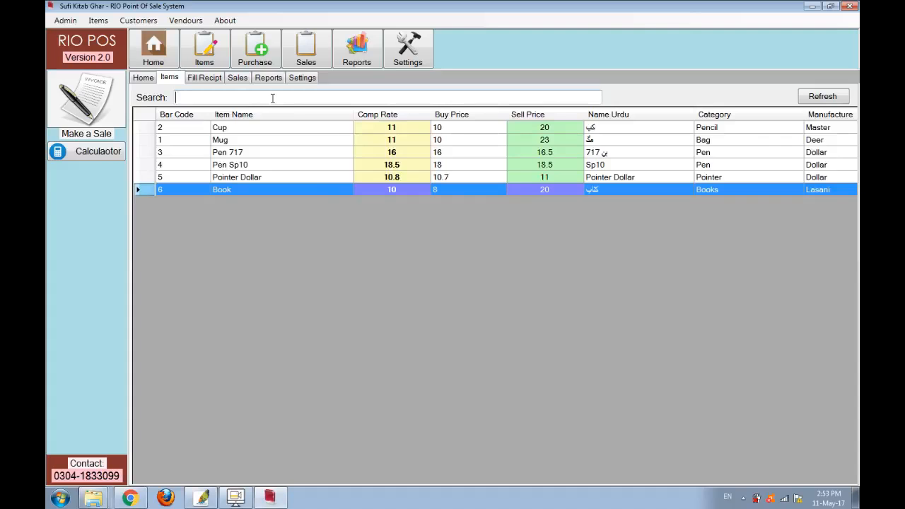
pyautogui.write('cup')
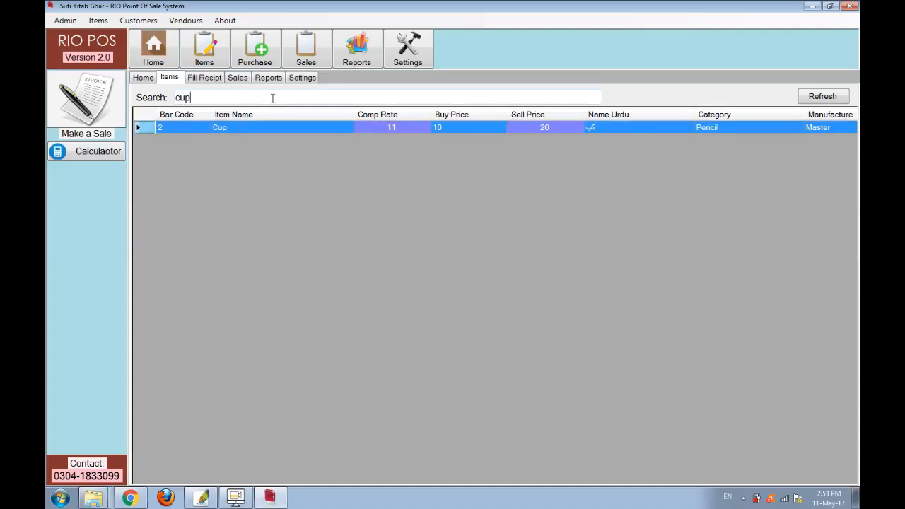
pyautogui.press('BackSpace')
pyautogui.press('BackSpace')
pyautogui.press('BackSpace')
pyautogui.write('book')
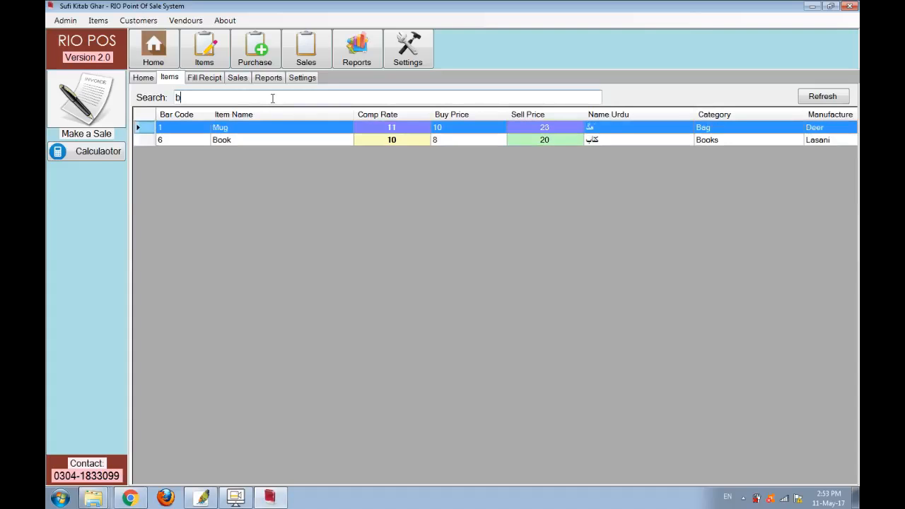
pyautogui.press('BackSpace')
pyautogui.press('BackSpace')
pyautogui.press('BackSpace')
pyautogui.press('BackSpace')
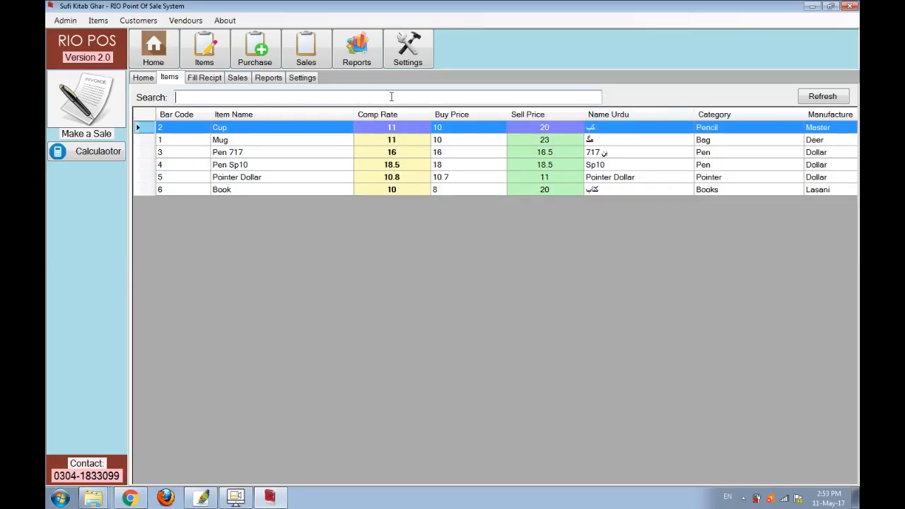
# Search the items list by manufacturer for "lasan" and clear the search.
pyautogui.write('lasan')
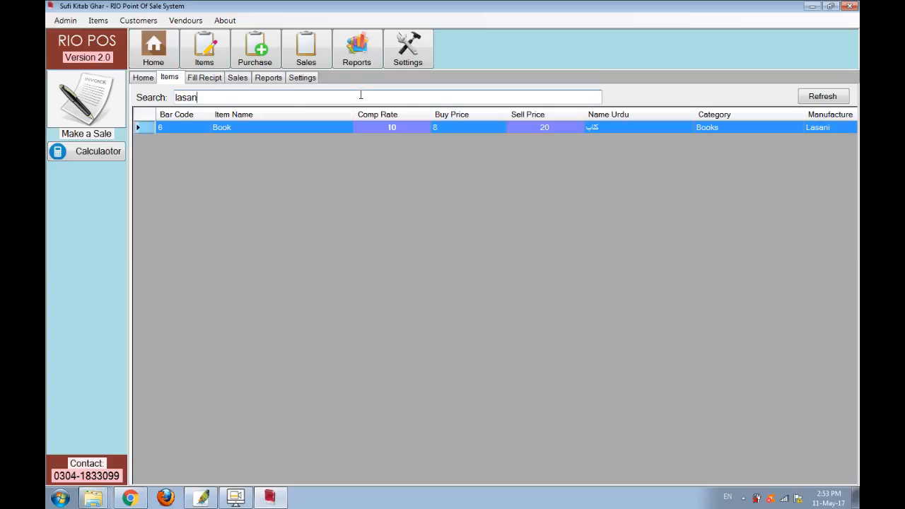
pyautogui.press('BackSpace')
pyautogui.press('BackSpace')
pyautogui.press('BackSpace')
pyautogui.press('BackSpace')
pyautogui.press('BackSpace')
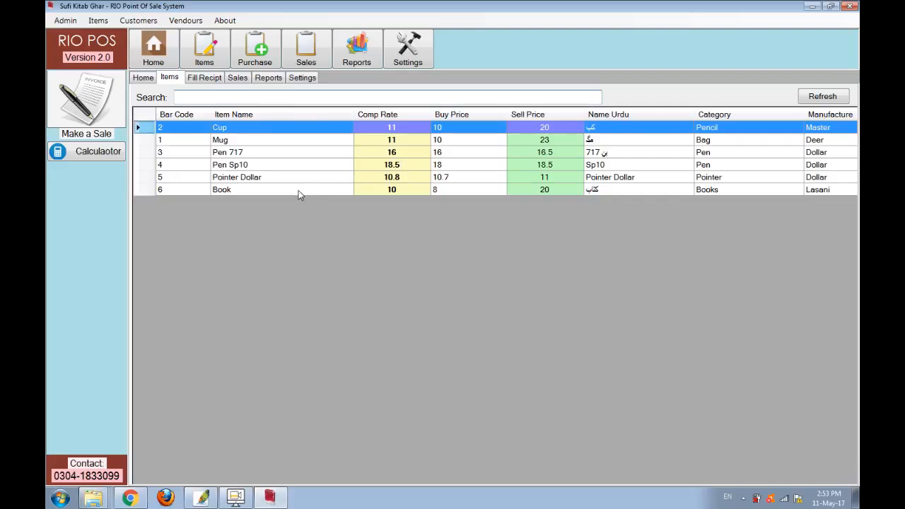
# Delete the Mug item from the items list.
pyautogui.click(232, 142)
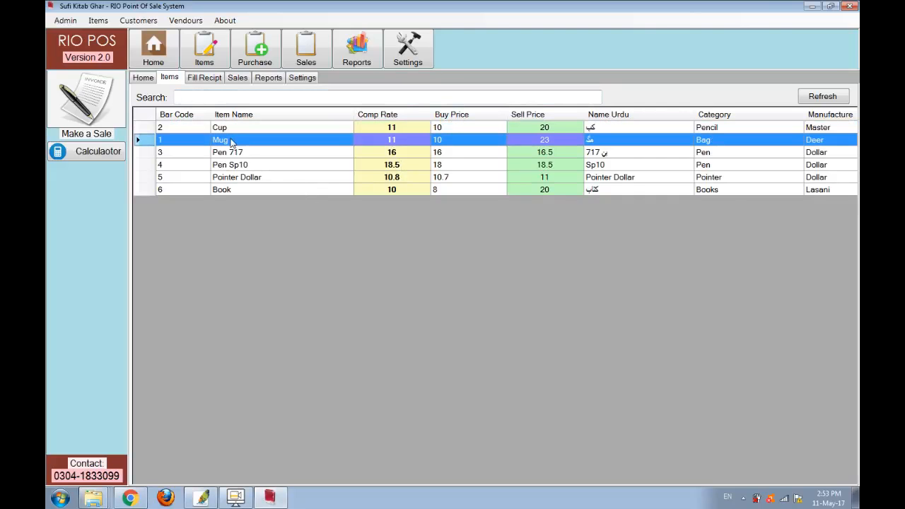
pyautogui.click(106, 23)
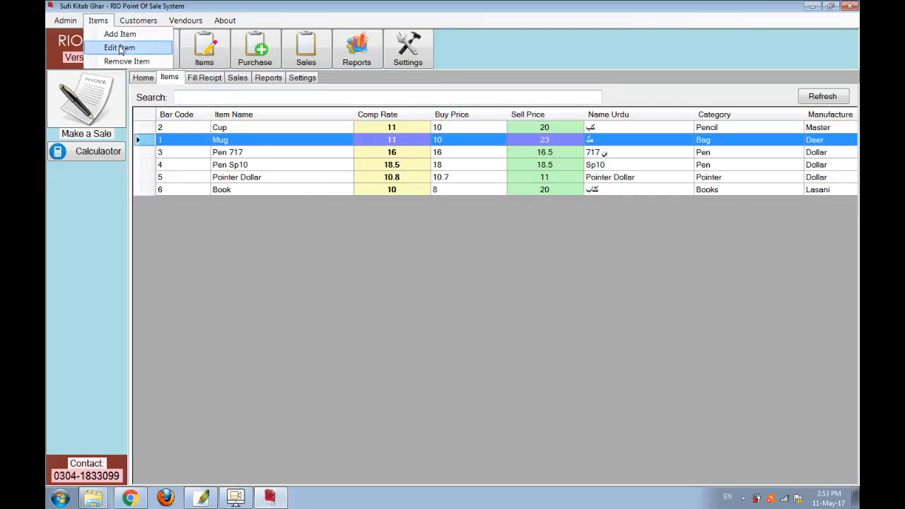
pyautogui.click(127, 62)
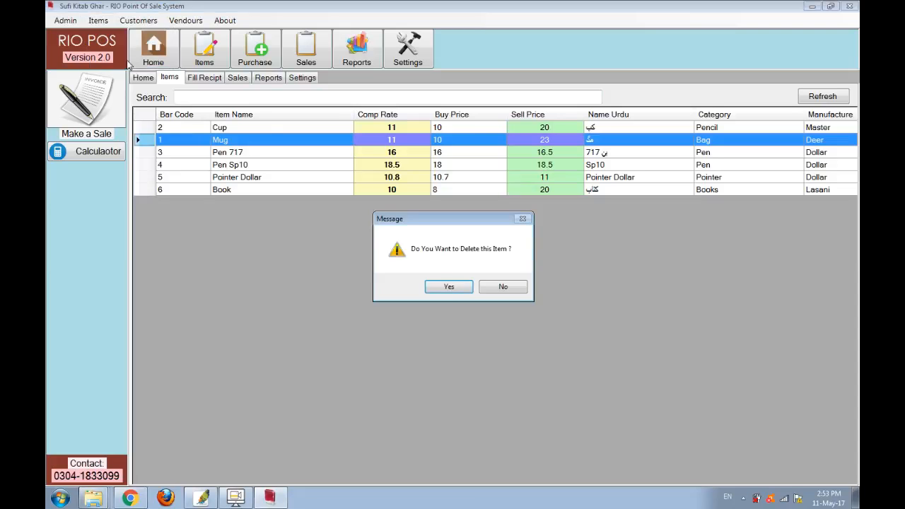
pyautogui.click(446, 287)
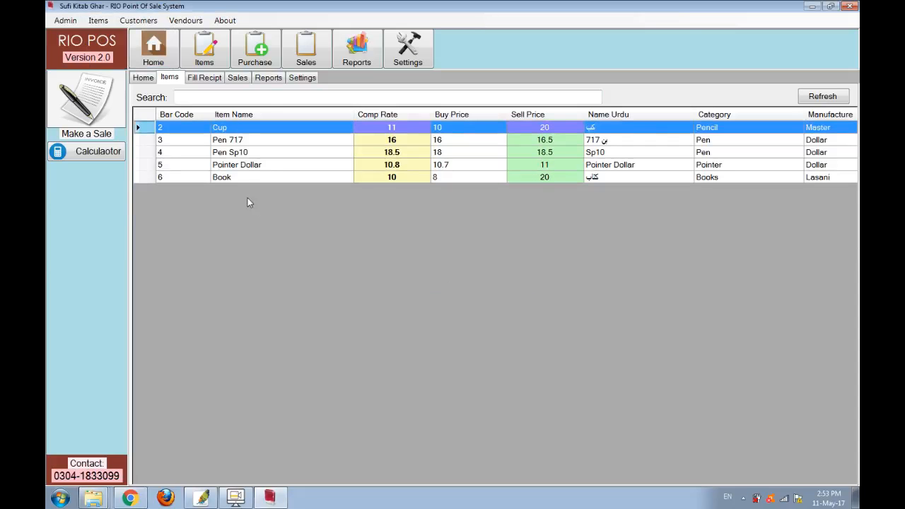
# Change the Book item's sell price to 25 and update the item.
pyautogui.click(229, 181)
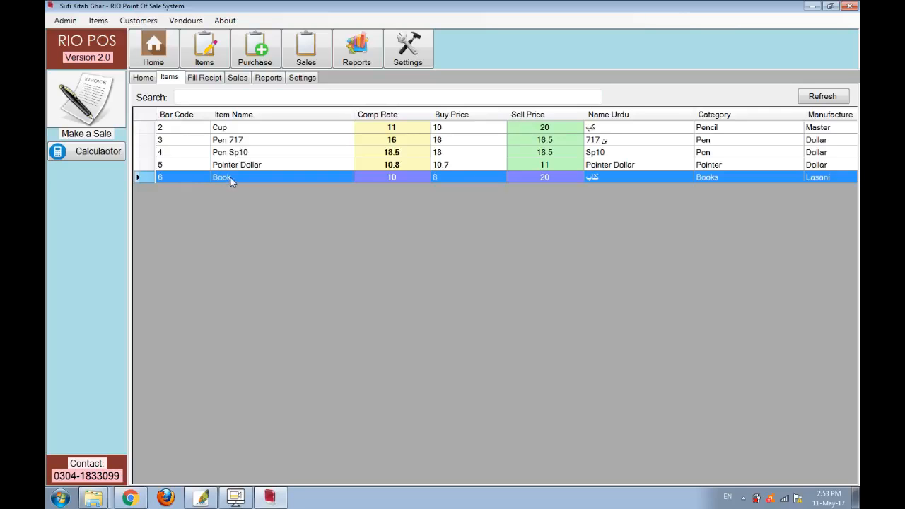
pyautogui.doubleClick(231, 177)
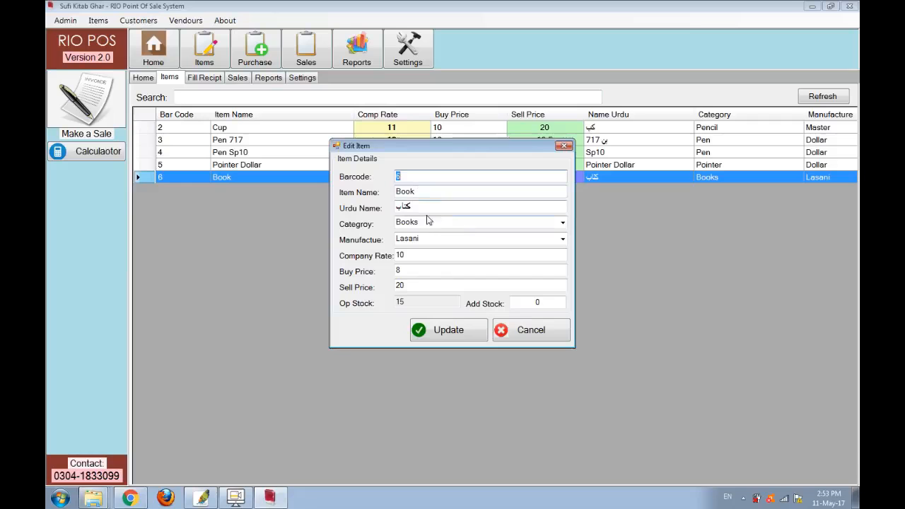
pyautogui.click(417, 285)
pyautogui.press('BackSpace')
pyautogui.write('5')
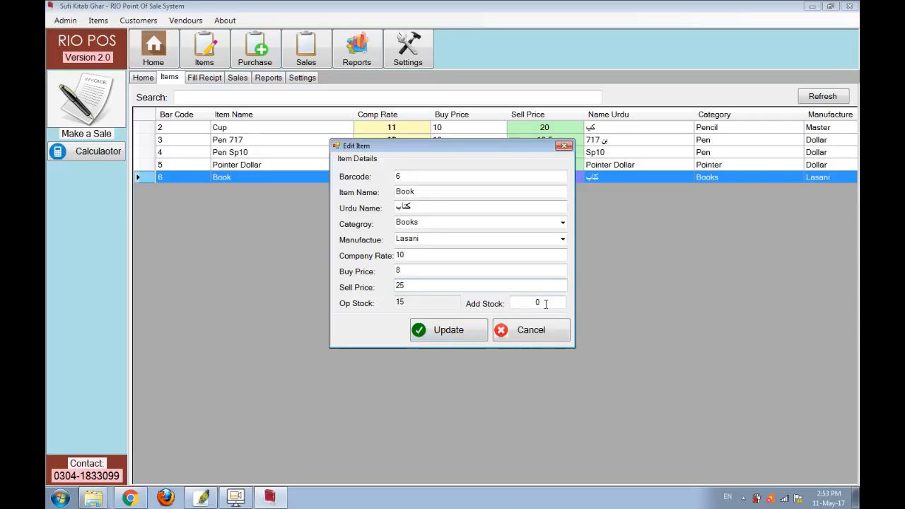
pyautogui.click(471, 332)
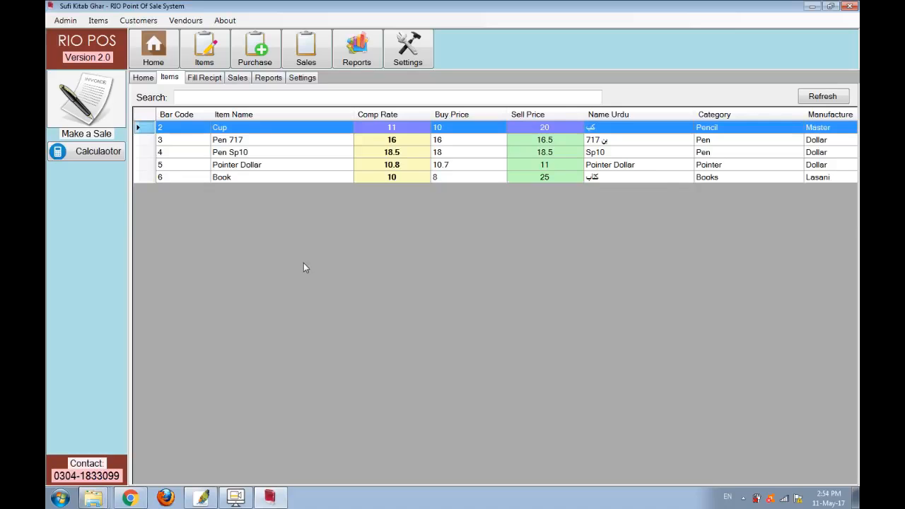
# Try the Custom receipt size in the settings, set it back to Thermal, and save the settings.
pyautogui.click(104, 116)
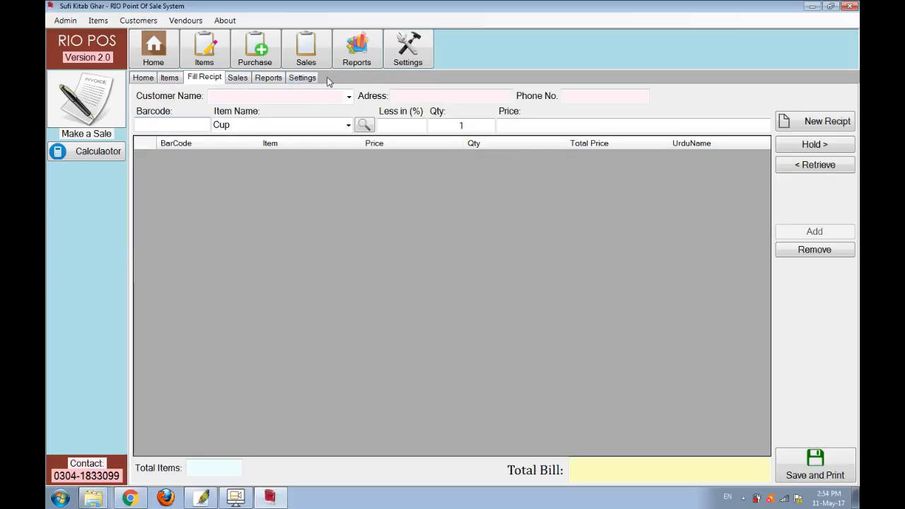
pyautogui.click(417, 61)
pyautogui.click(519, 104)
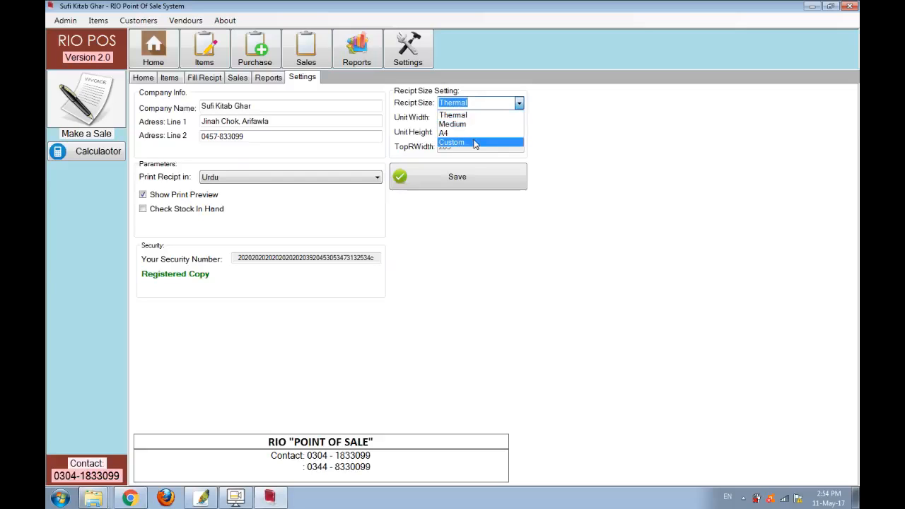
pyautogui.click(475, 144)
pyautogui.click(518, 104)
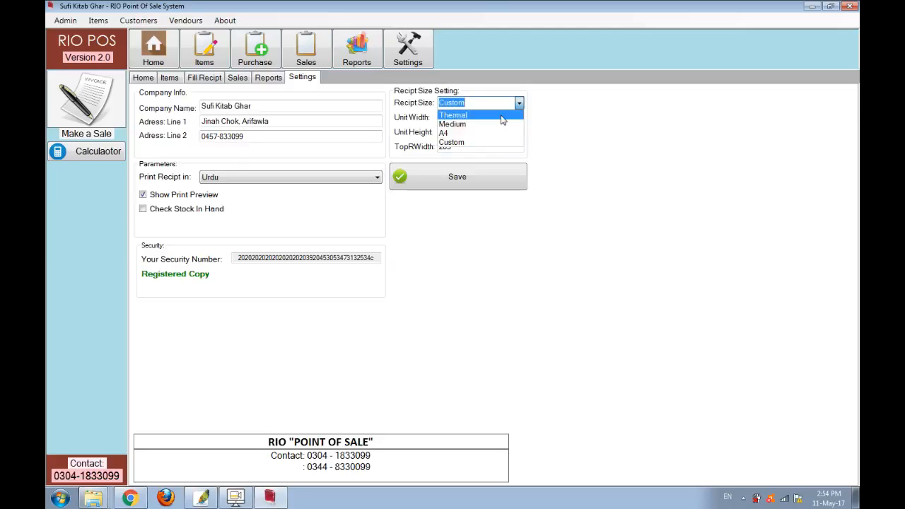
pyautogui.click(502, 116)
pyautogui.click(459, 177)
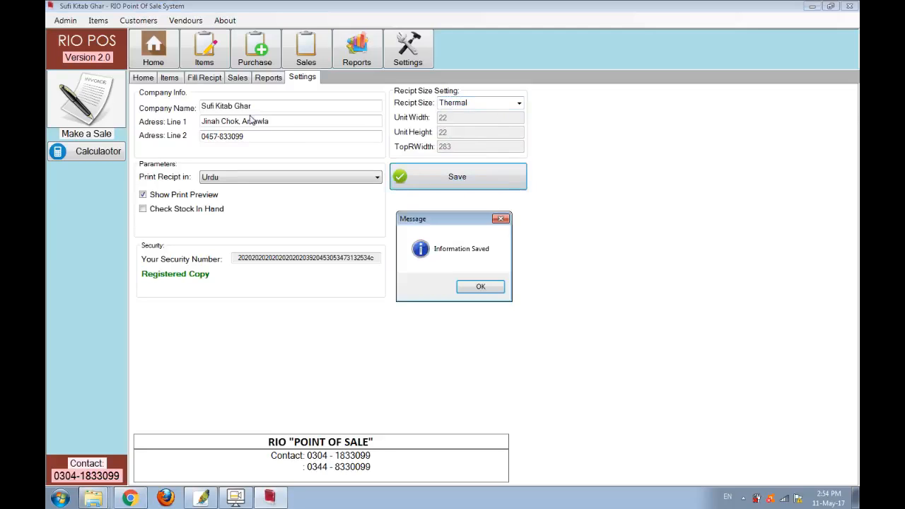
pyautogui.click(462, 286)
# Examine the company name and both address lines in the company information settings.
pyautogui.click(270, 106)
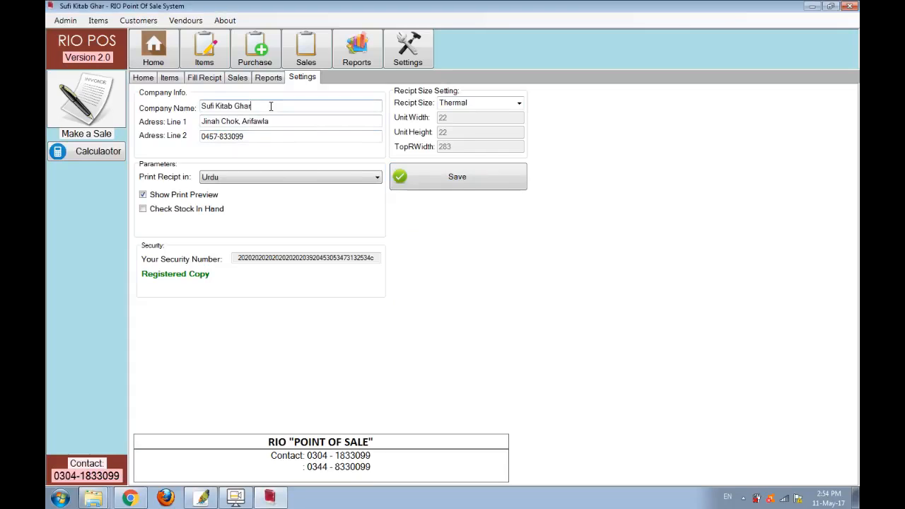
pyautogui.moveTo(270, 106); pyautogui.dragTo(177, 110)
pyautogui.moveTo(275, 121); pyautogui.dragTo(177, 124)
pyautogui.click(254, 136)
pyautogui.moveTo(254, 135); pyautogui.dragTo(197, 139)
# Select Urdu as the receipt language and switch the stock-in-hand check on and back off.
pyautogui.click(234, 181)
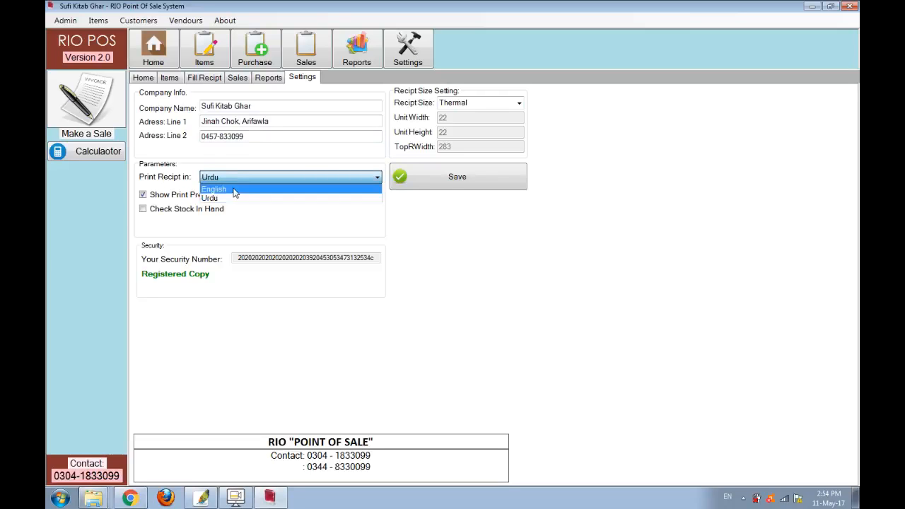
pyautogui.click(236, 197)
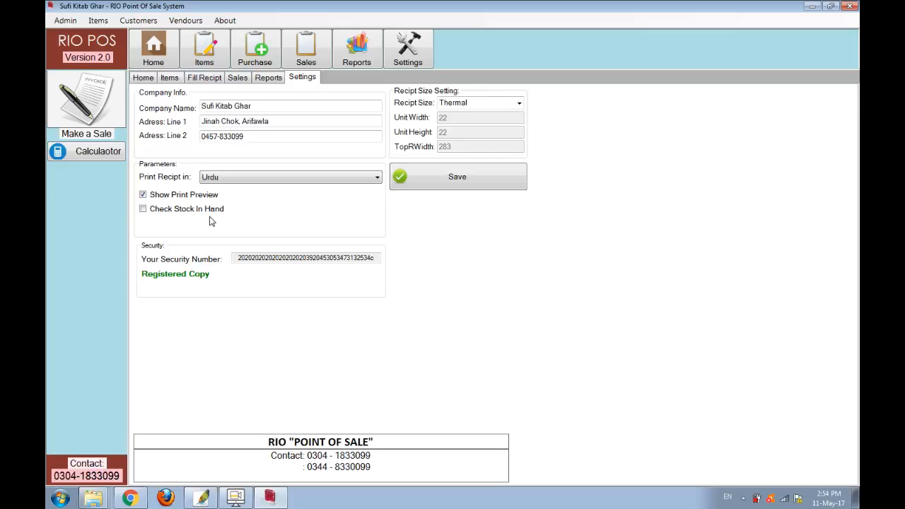
pyautogui.click(143, 211)
pyautogui.click(142, 215)
# Open the sale receipt form and choose the saved customer ABC.
pyautogui.click(100, 122)
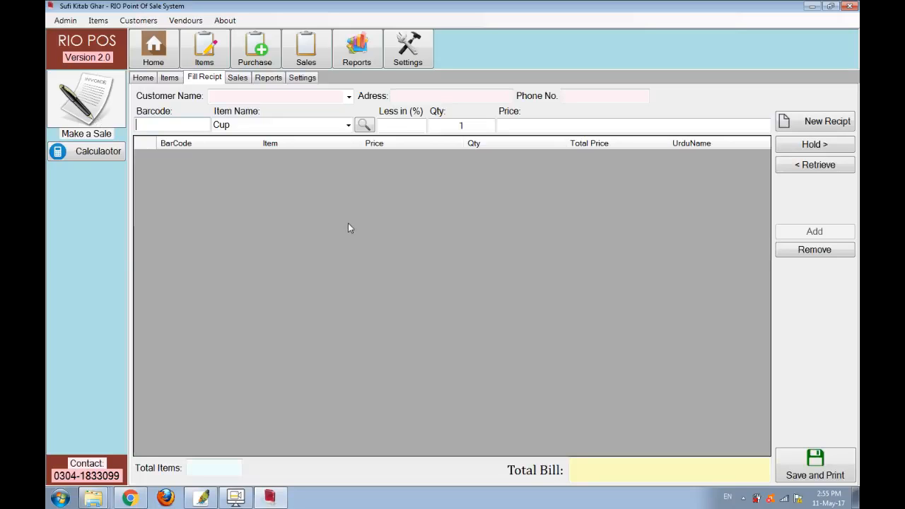
pyautogui.click(270, 96)
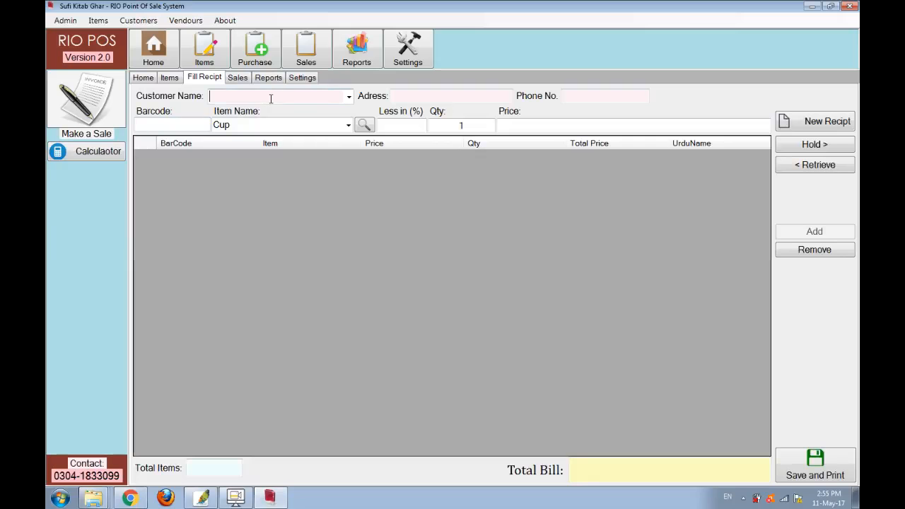
pyautogui.click(348, 97)
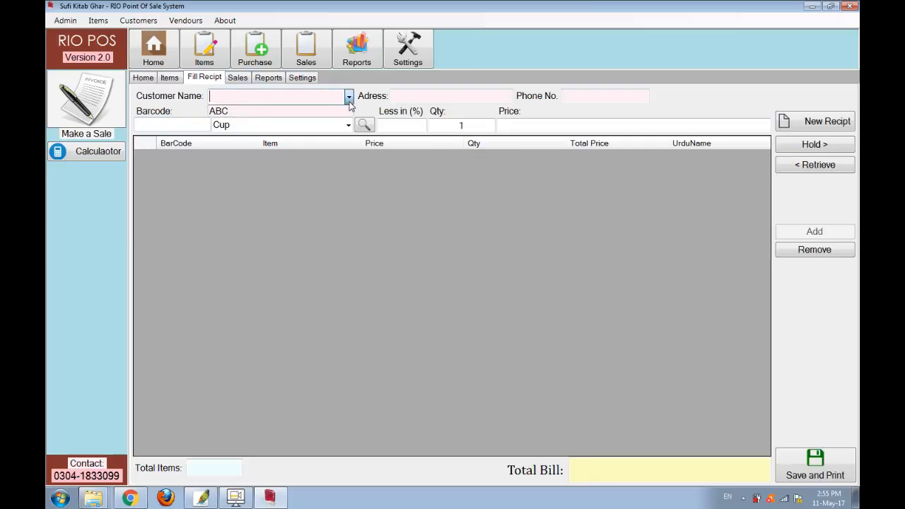
pyautogui.click(338, 111)
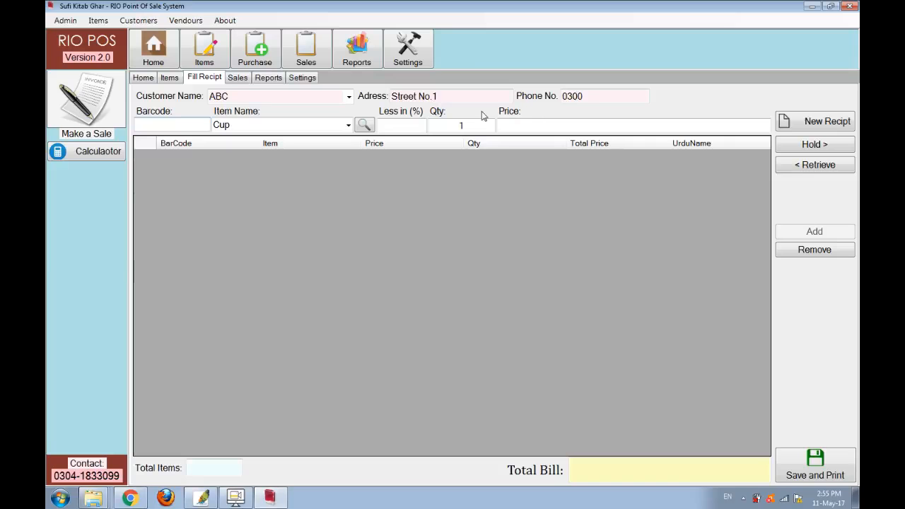
# Replace the receipt's customer details with a new customer's name, address and phone number.
pyautogui.click(279, 99)
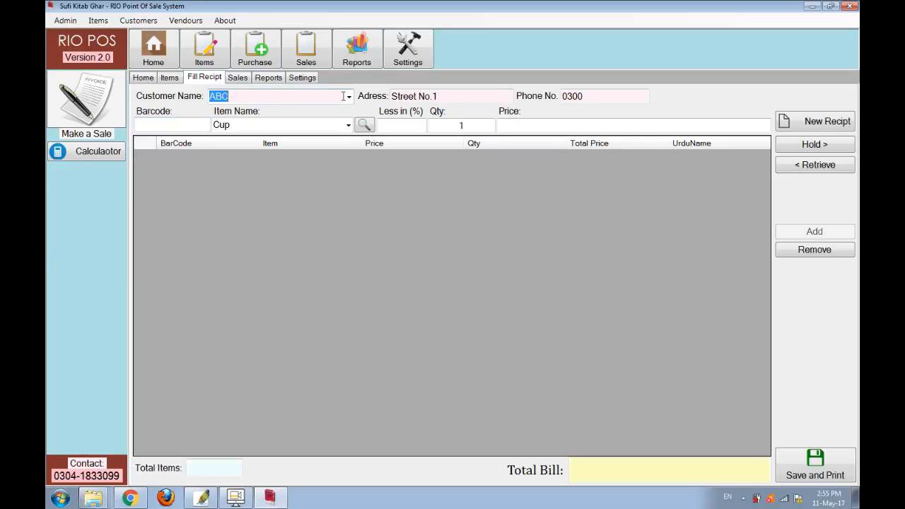
pyautogui.write('Nomi')
pyautogui.press('Tab')
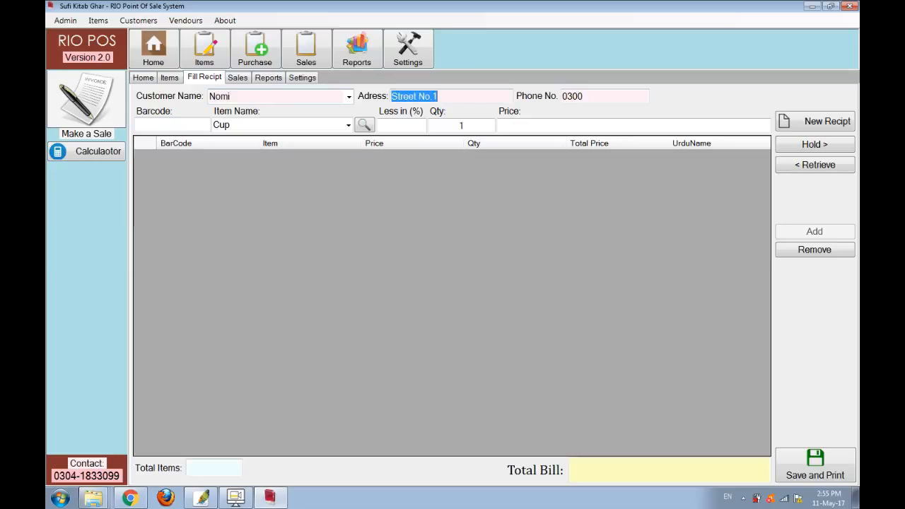
pyautogui.write('Adress')
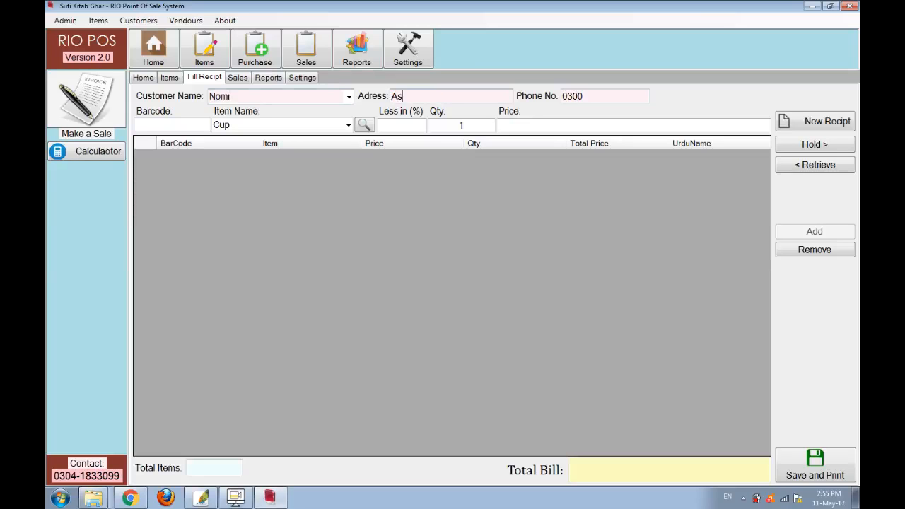
pyautogui.press('Tab')
pyautogui.write('0302')
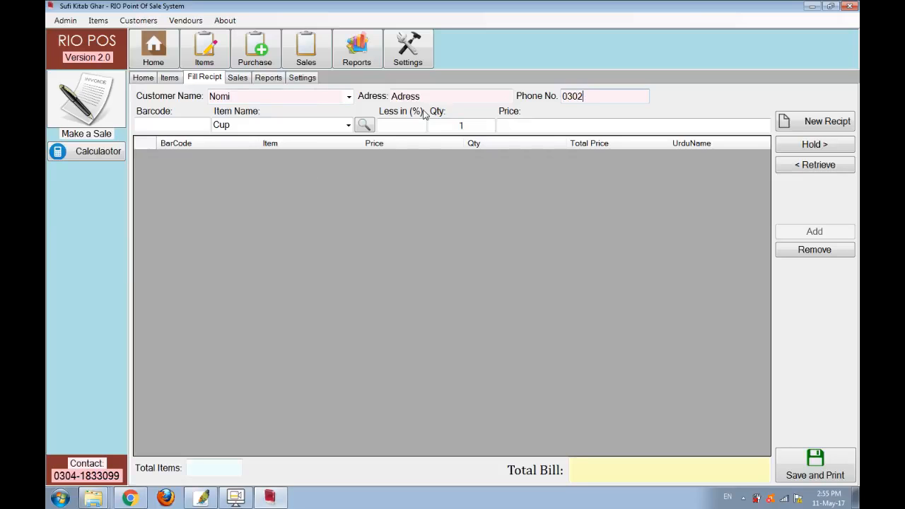
# Add the items with barcodes 2, 3 and 4 to the new customer's receipt.
pyautogui.click(193, 127)
pyautogui.write('2')
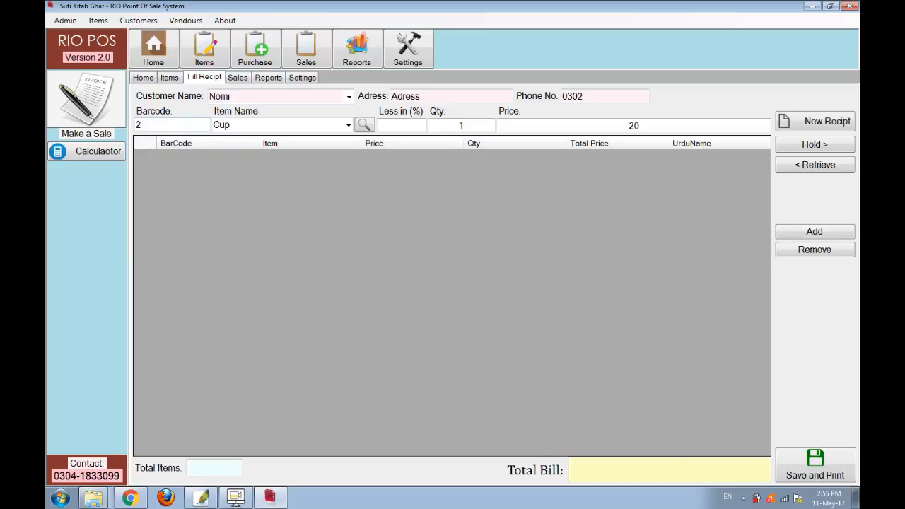
pyautogui.press('Return')
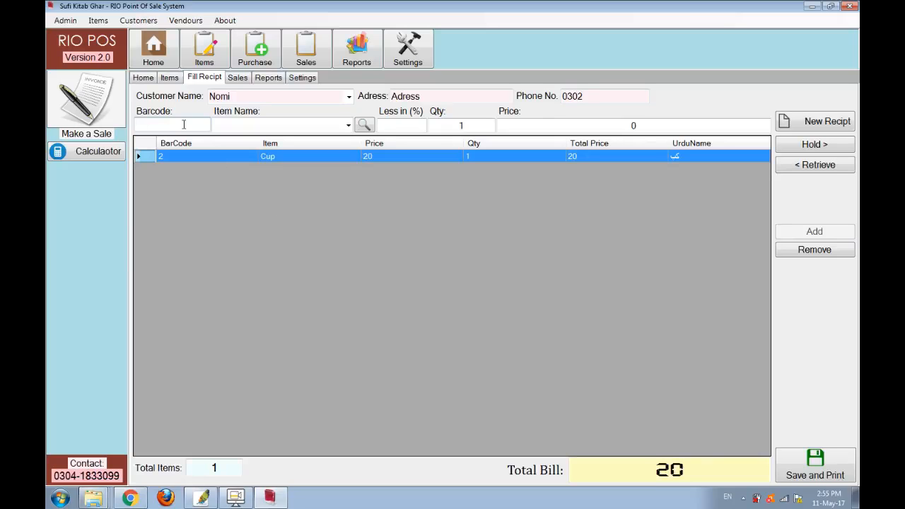
pyautogui.write('3')
pyautogui.press('Return')
pyautogui.write('4')
pyautogui.press('Return')
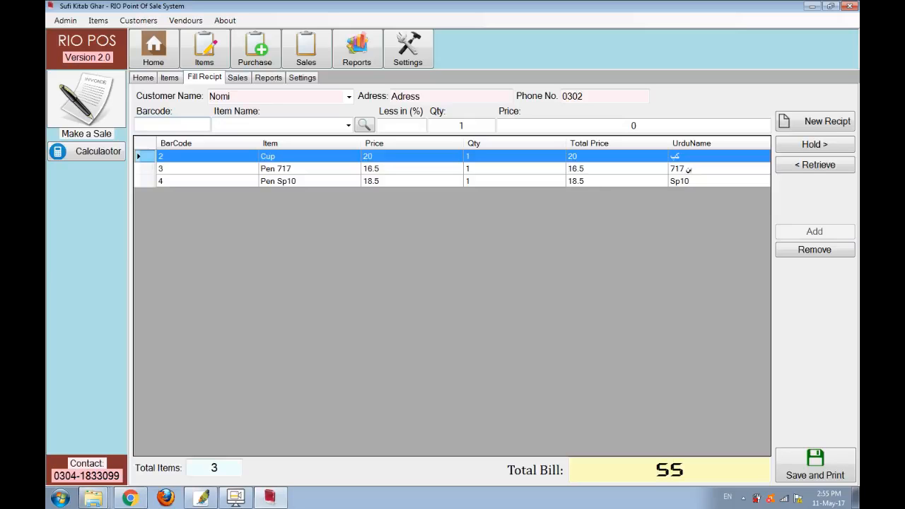
# Find the Book item by its name and add it to the receipt with the default quantity and price.
pyautogui.click(258, 125)
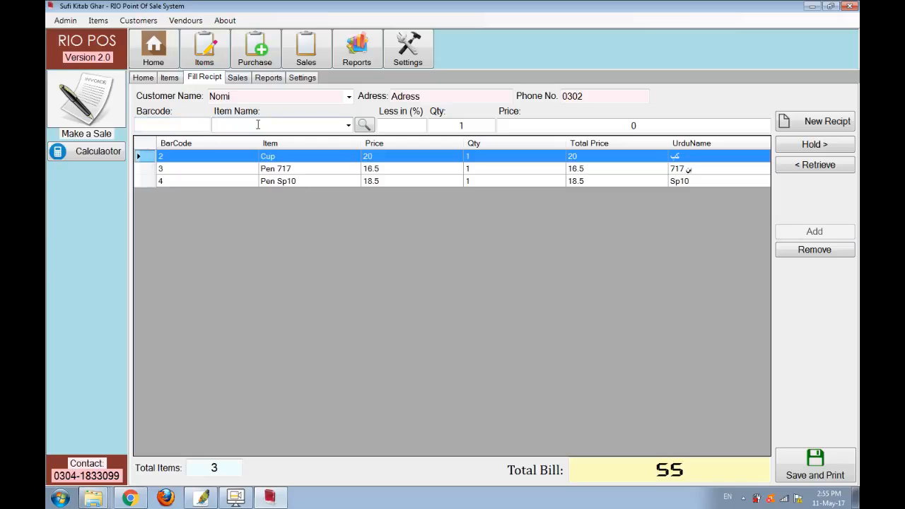
pyautogui.write('b')
pyautogui.press('Down')
pyautogui.press('Return')
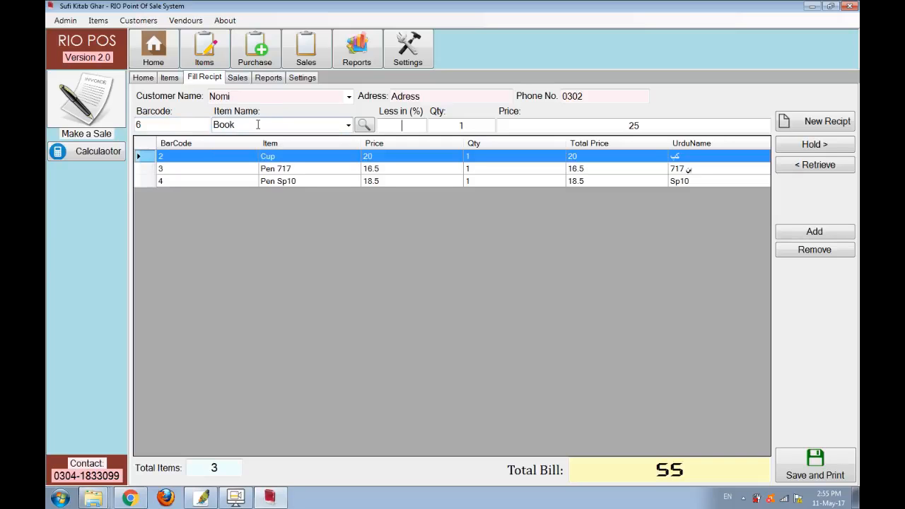
pyautogui.press('Return')
pyautogui.press('Return')
pyautogui.press('Return')
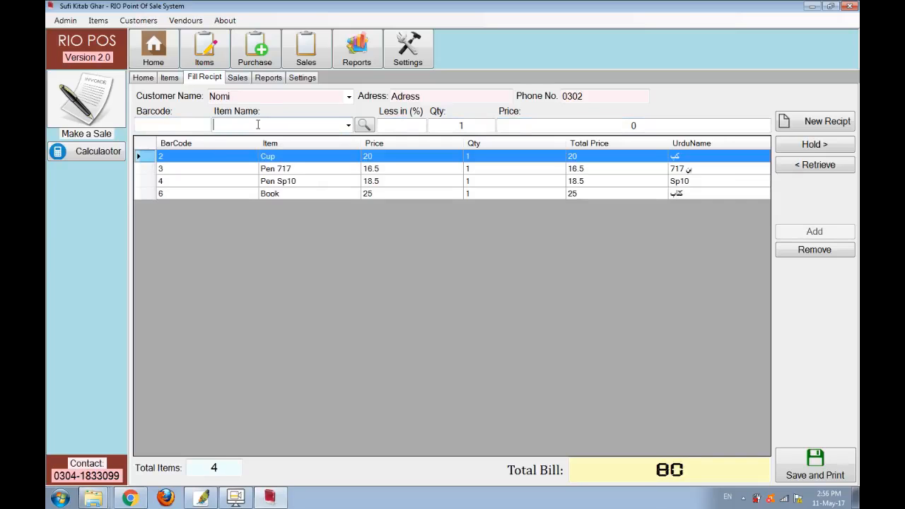
# Search the item picker for "poi" and add Pointer Dollar to the receipt with a 10% discount.
pyautogui.click(363, 125)
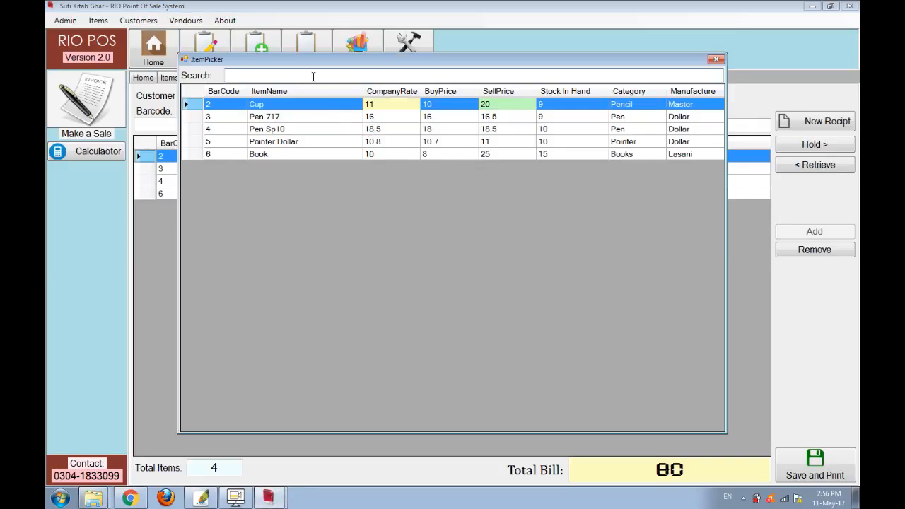
pyautogui.write('poi')
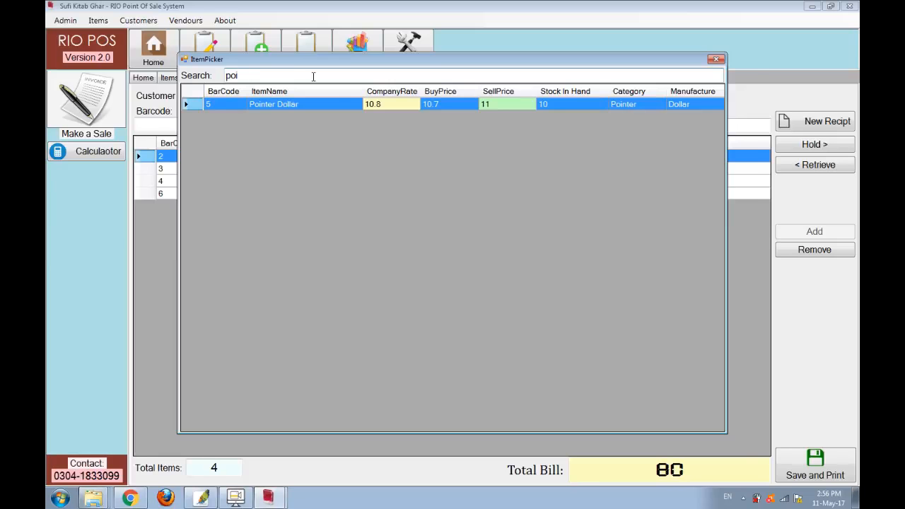
pyautogui.press('Return')
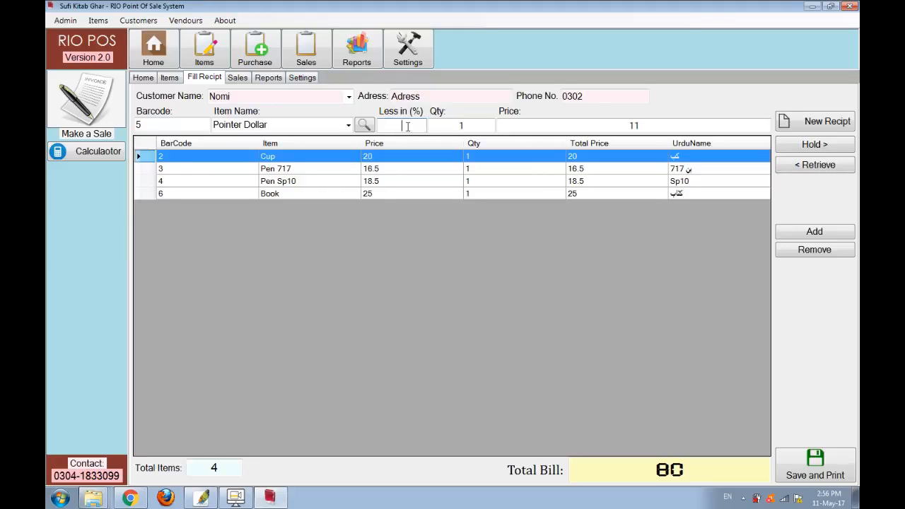
pyautogui.write('10')
pyautogui.press('Tab')
pyautogui.press('Tab')
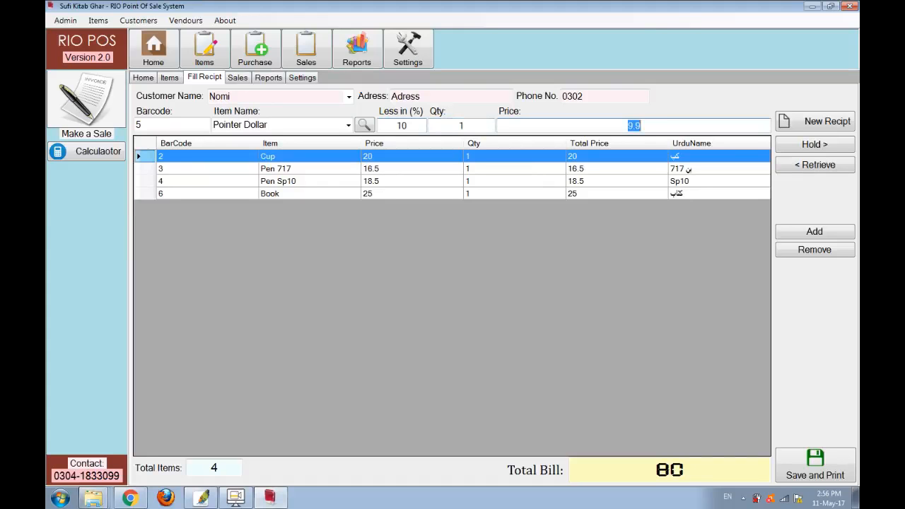
pyautogui.press('Return')
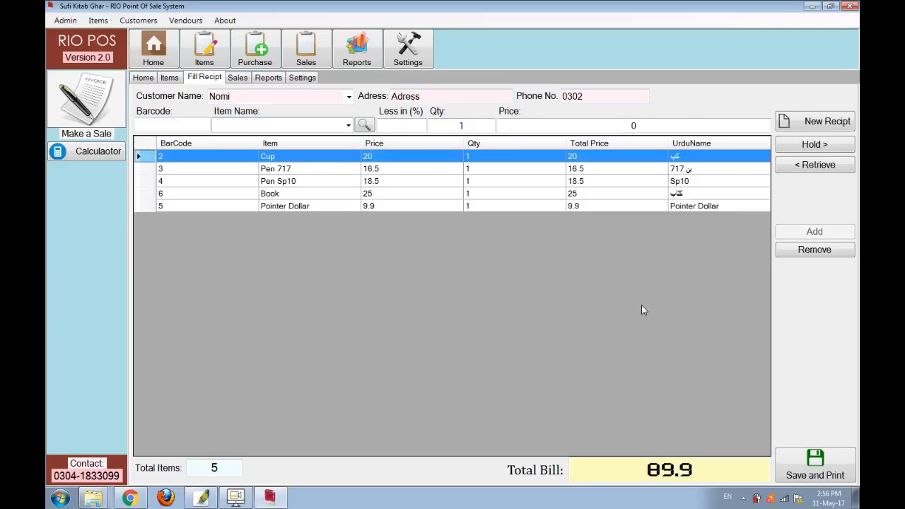
# Remove the Pen 717 item from the receipt.
pyautogui.click(360, 170)
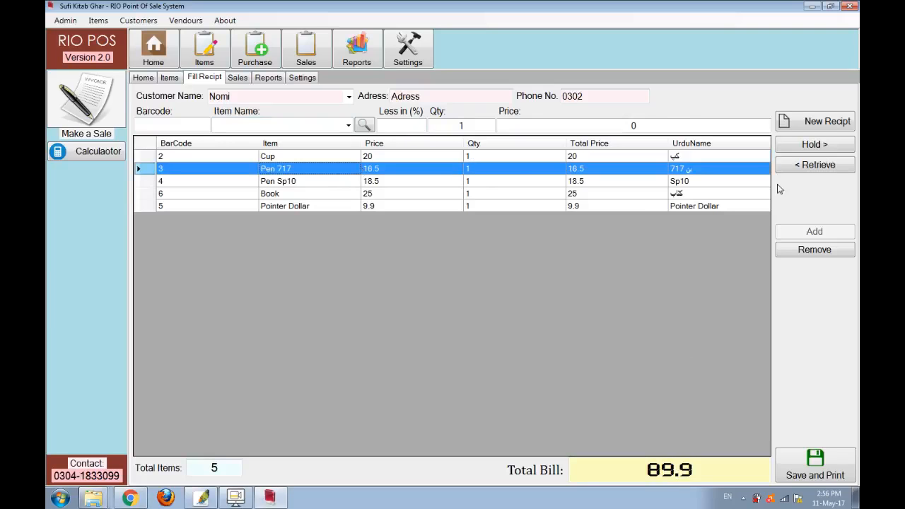
pyautogui.click(814, 250)
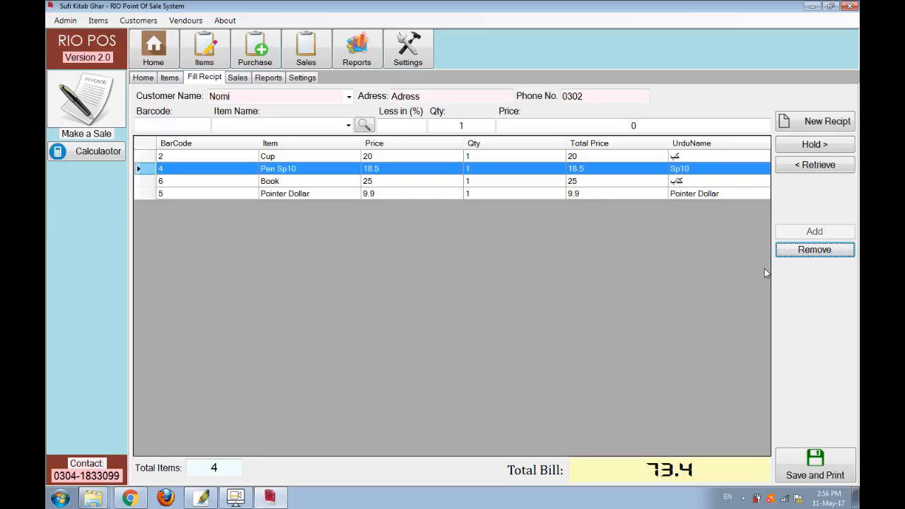
# Save the sale with 100 as the received amount and close the receipt's print preview.
pyautogui.click(831, 468)
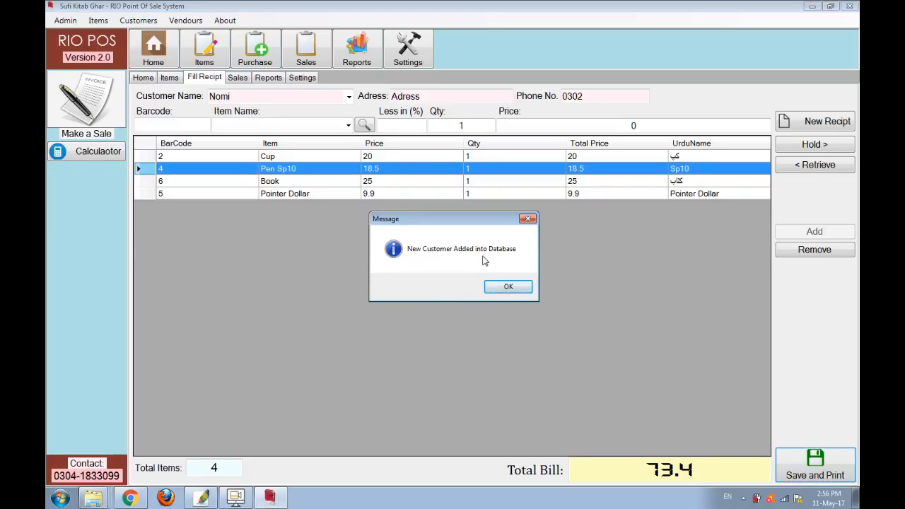
pyautogui.click(504, 286)
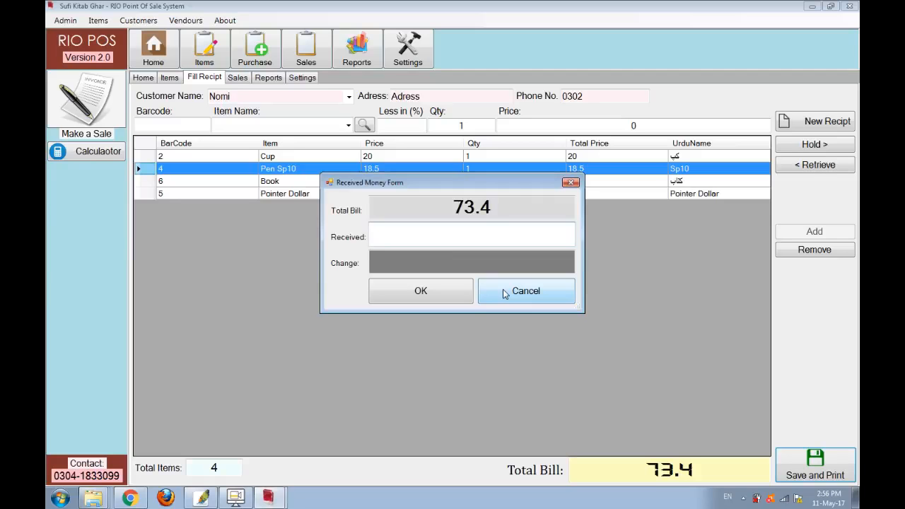
pyautogui.write('100')
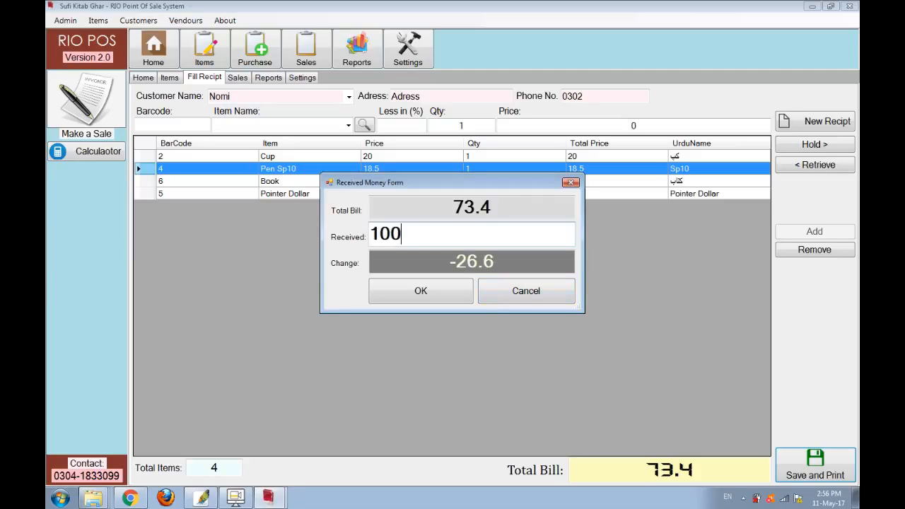
pyautogui.click(448, 291)
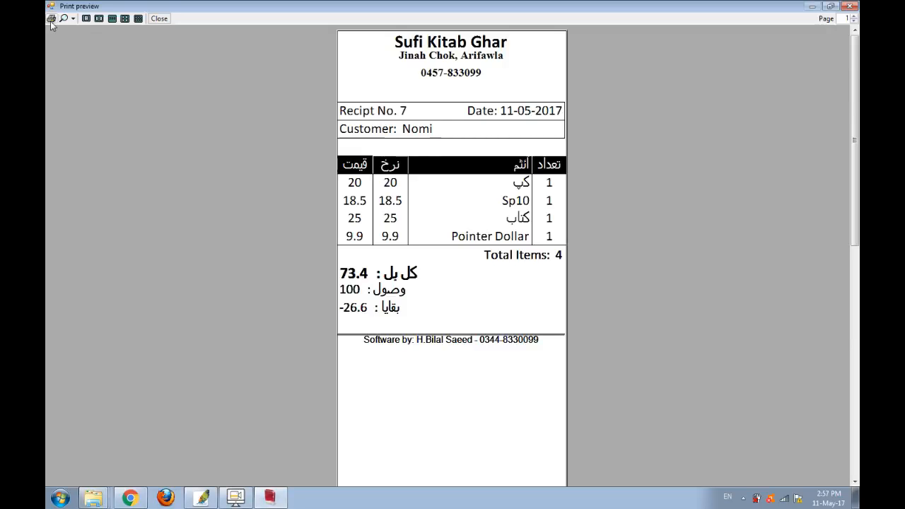
pyautogui.click(854, 5)
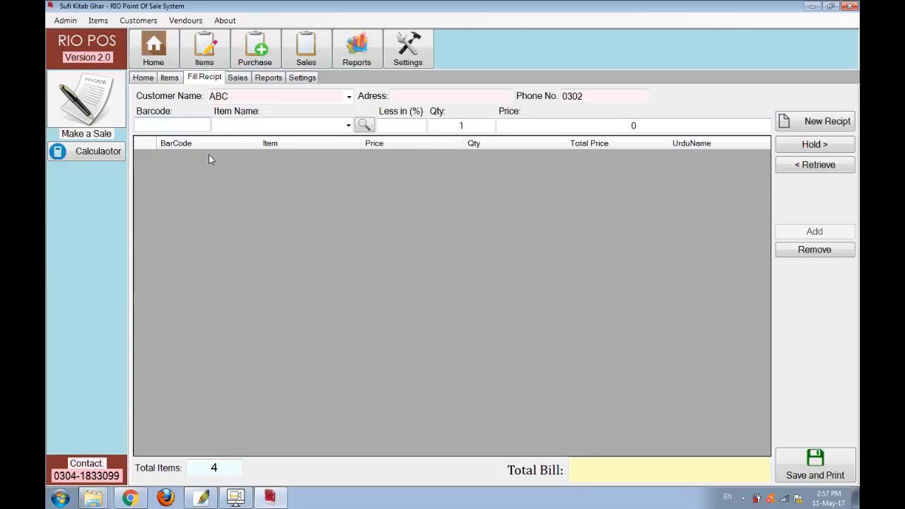
# Fill another receipt for customer ABC with the items of barcodes 2, 3 and 4.
pyautogui.write('2')
pyautogui.press('Return')
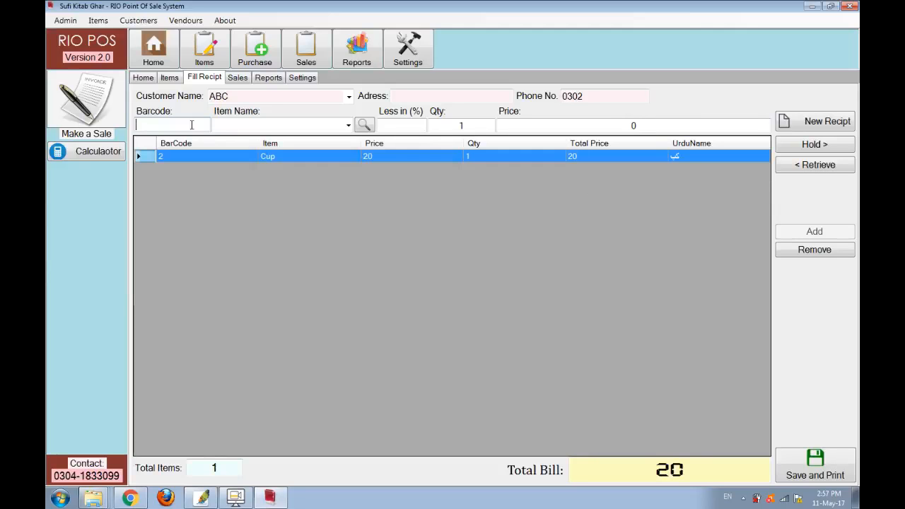
pyautogui.write('3')
pyautogui.press('Return')
pyautogui.write('4')
pyautogui.press('Return')
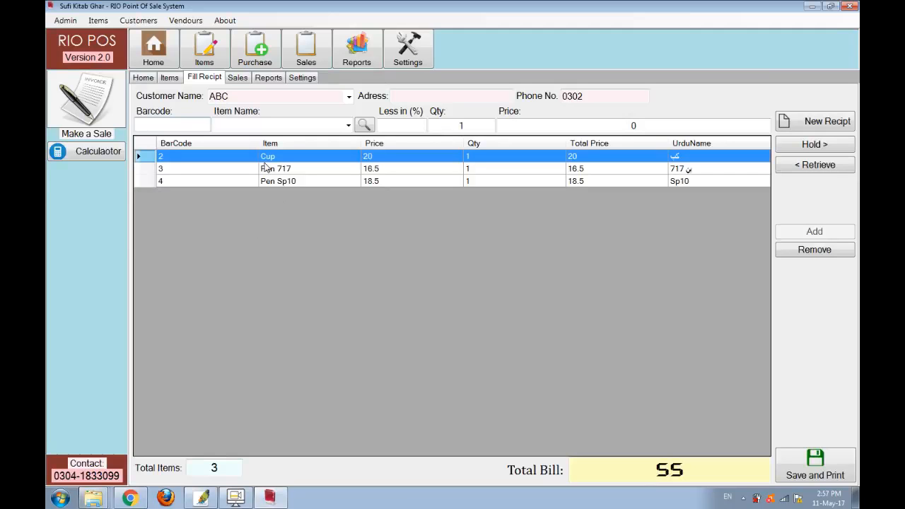
# Put the filled receipt on hold, retrieve the first held receipt, and clear the form for a new receipt.
pyautogui.click(824, 145)
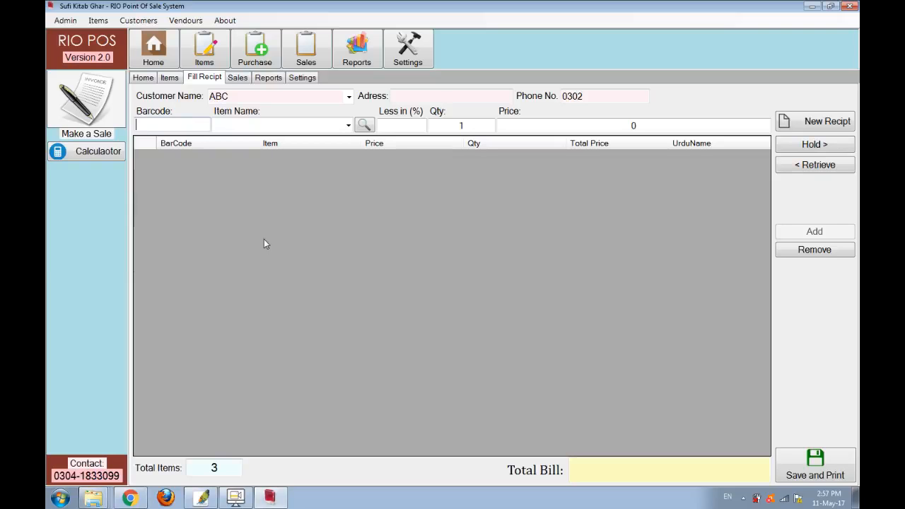
pyautogui.click(796, 167)
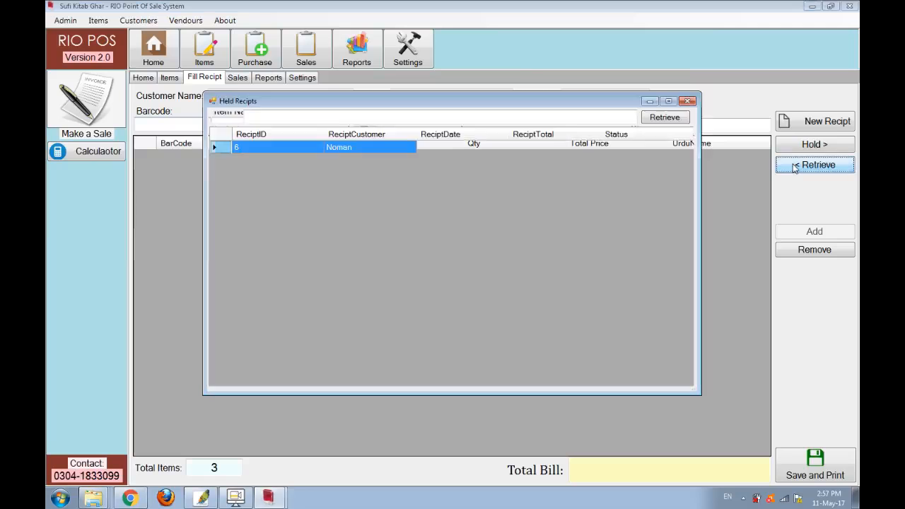
pyautogui.doubleClick(349, 148)
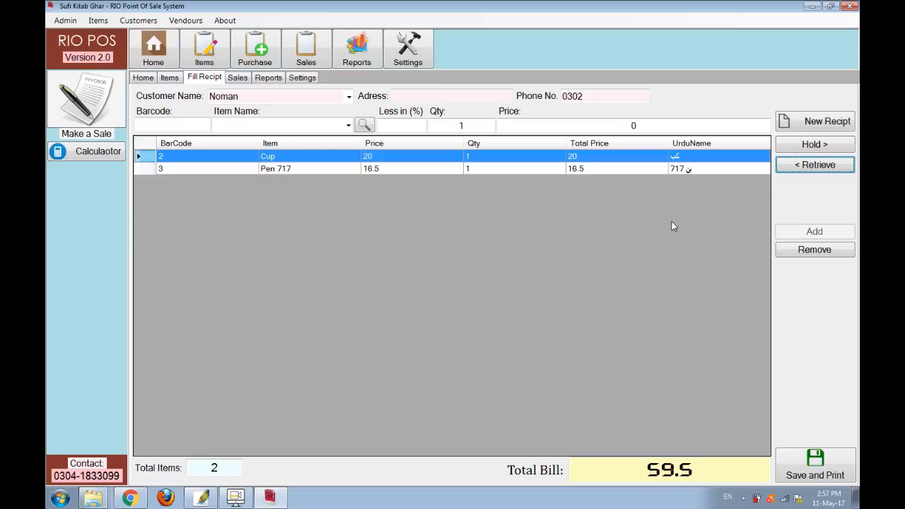
pyautogui.click(820, 123)
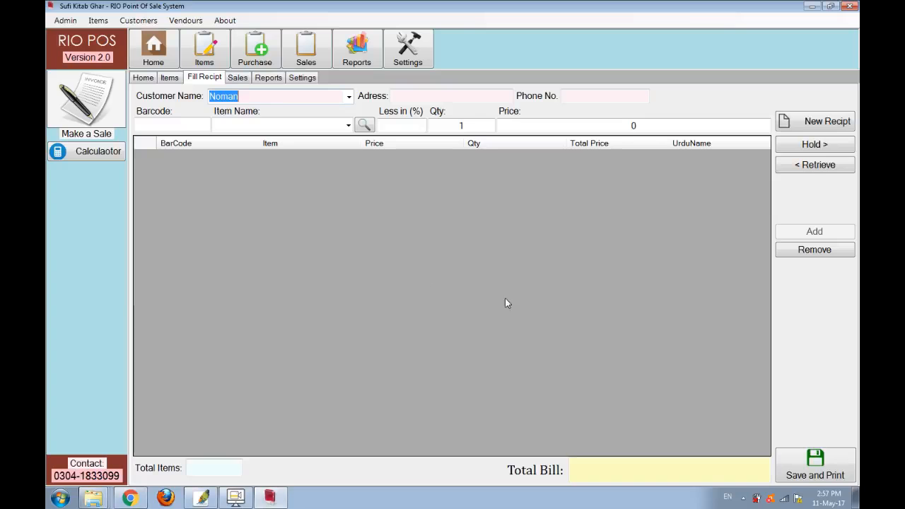
# List the saved sales dated from 11-Jan-17 to 11-May-17.
pyautogui.click(237, 78)
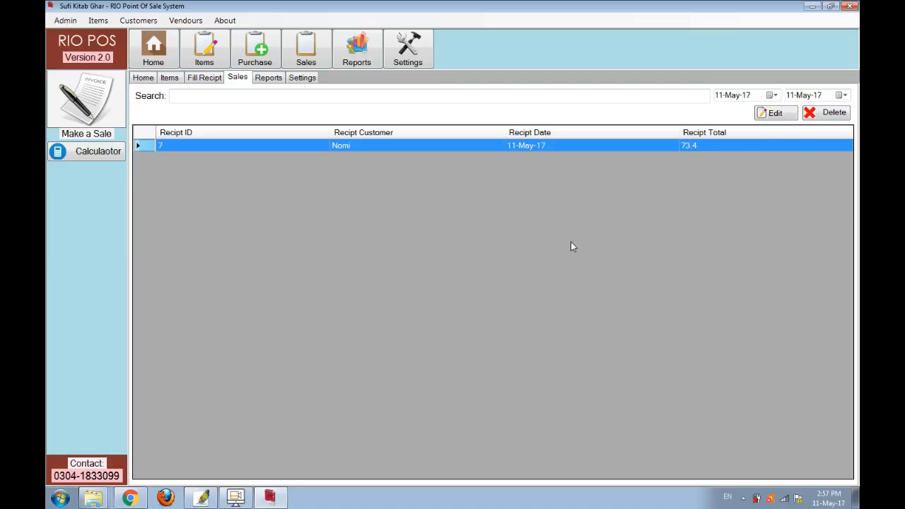
pyautogui.click(771, 95)
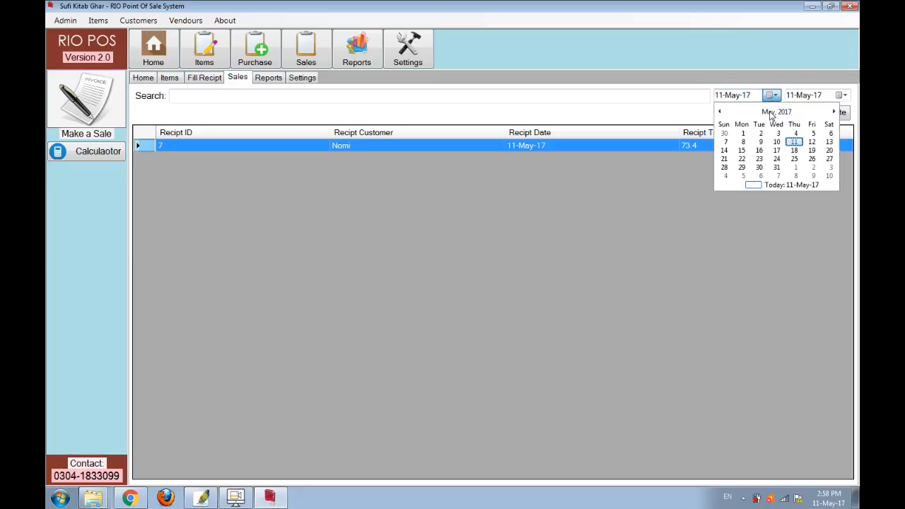
pyautogui.click(772, 113)
pyautogui.click(728, 127)
pyautogui.click(672, 223)
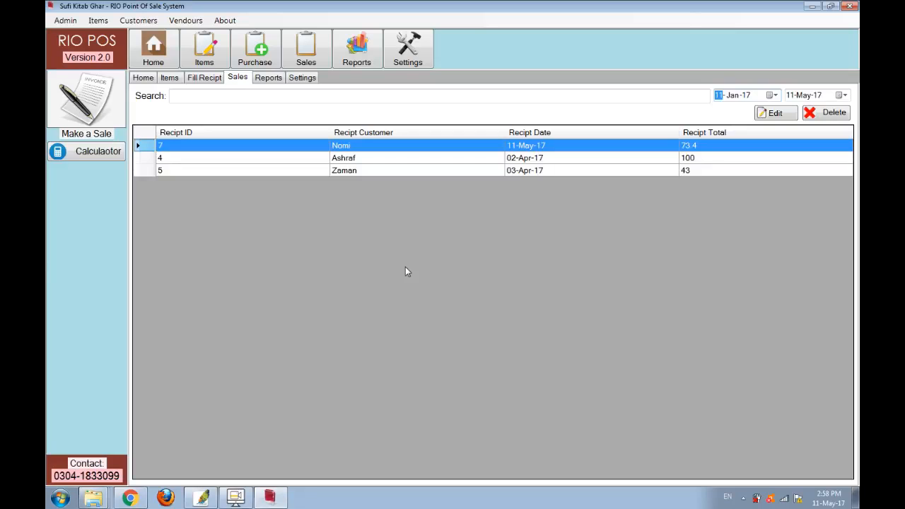
# Try editing the 11-May-17 sale by setting the Book quantity to 3, and discard the edit by starting a new receipt.
pyautogui.click(775, 113)
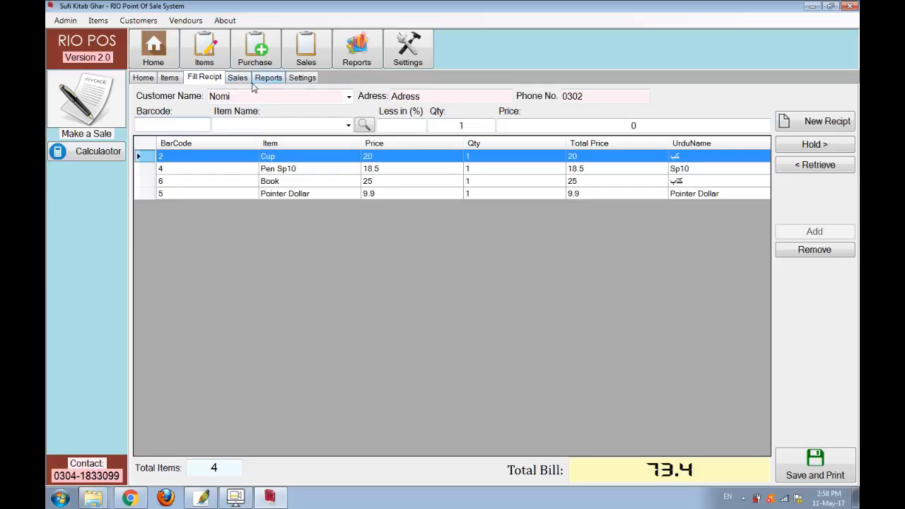
pyautogui.click(296, 186)
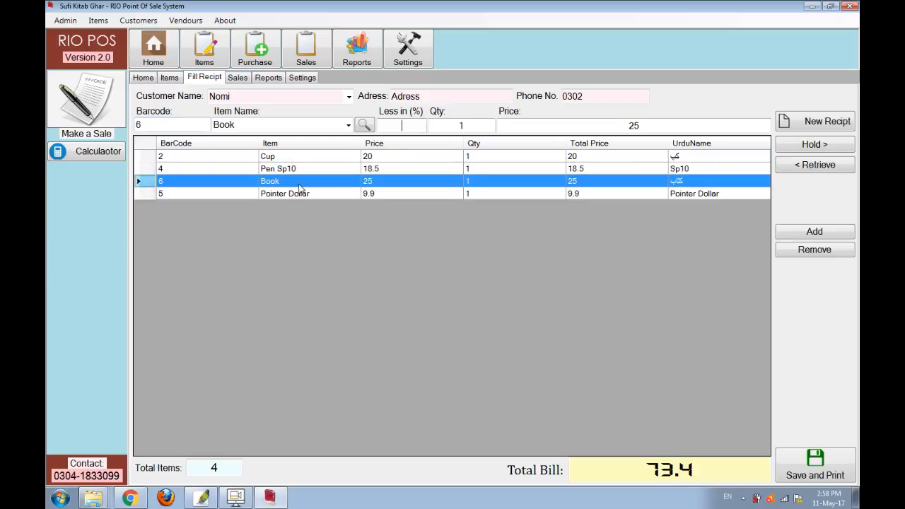
pyautogui.click(462, 125)
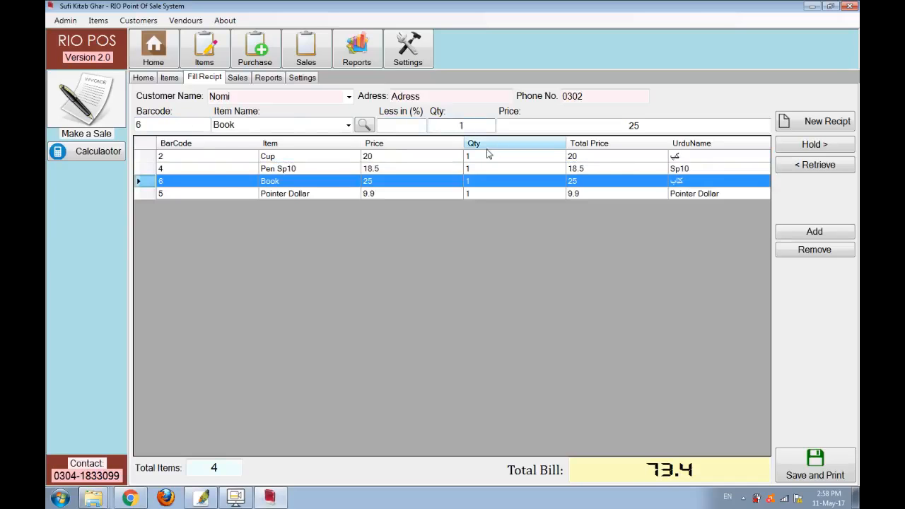
pyautogui.press('Return')
pyautogui.press('Return')
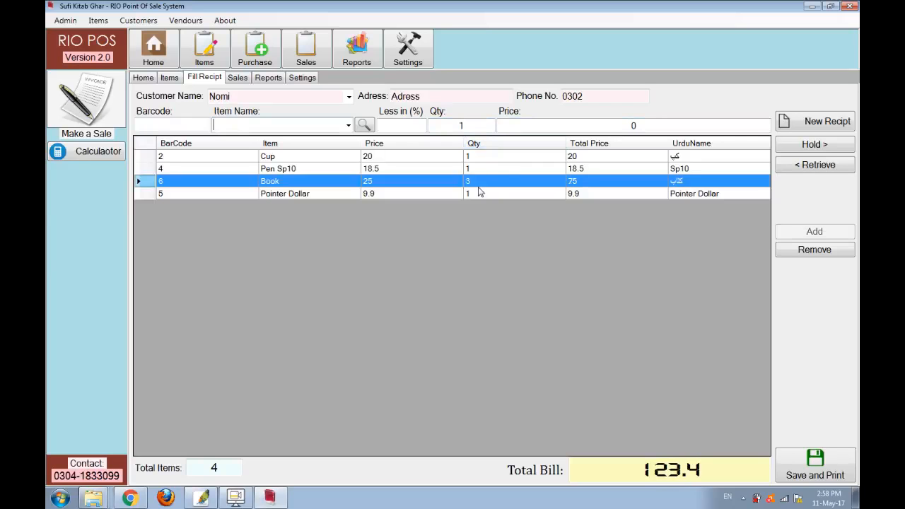
pyautogui.click(397, 169)
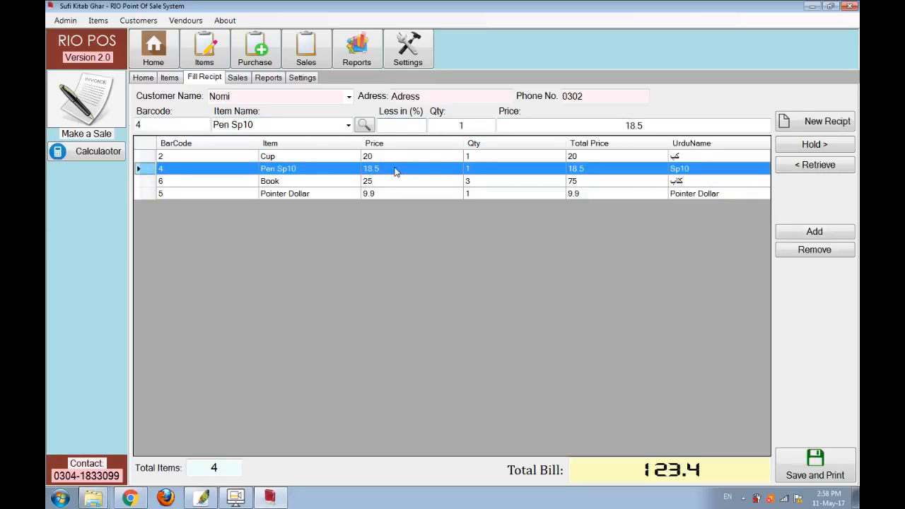
pyautogui.click(813, 122)
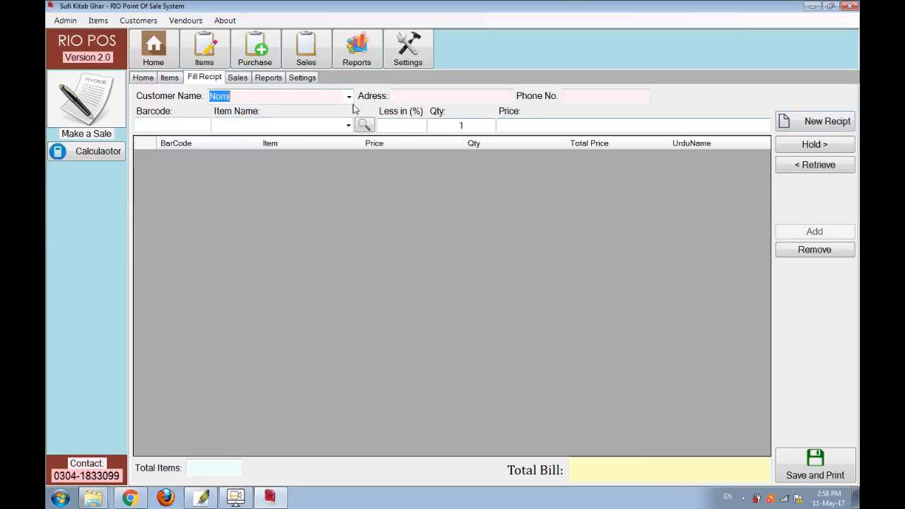
# Try to delete the 02-Apr-17 receipt from the sales list and decline the deletion.
pyautogui.click(238, 78)
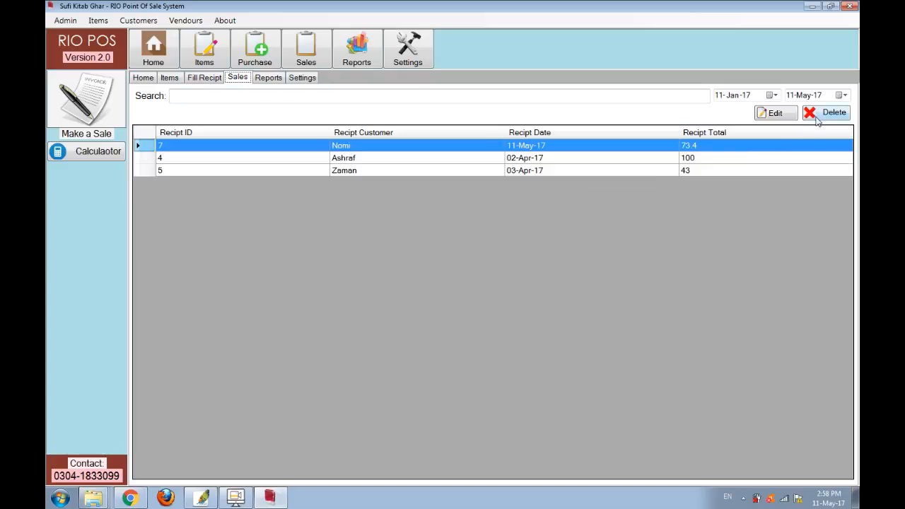
pyautogui.click(713, 162)
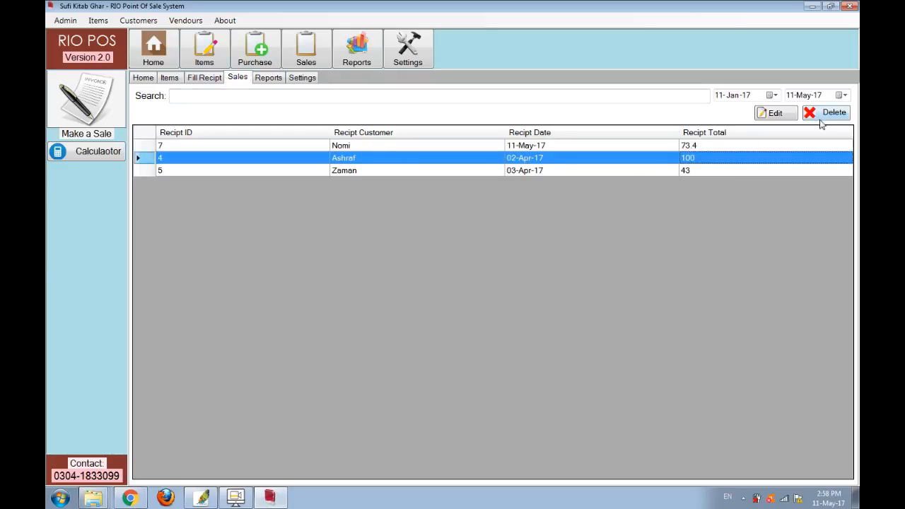
pyautogui.click(821, 121)
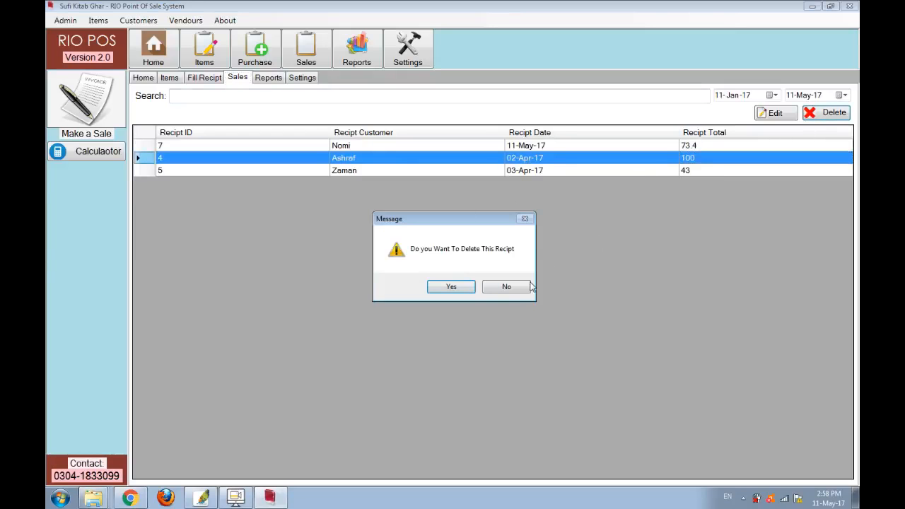
pyautogui.click(506, 287)
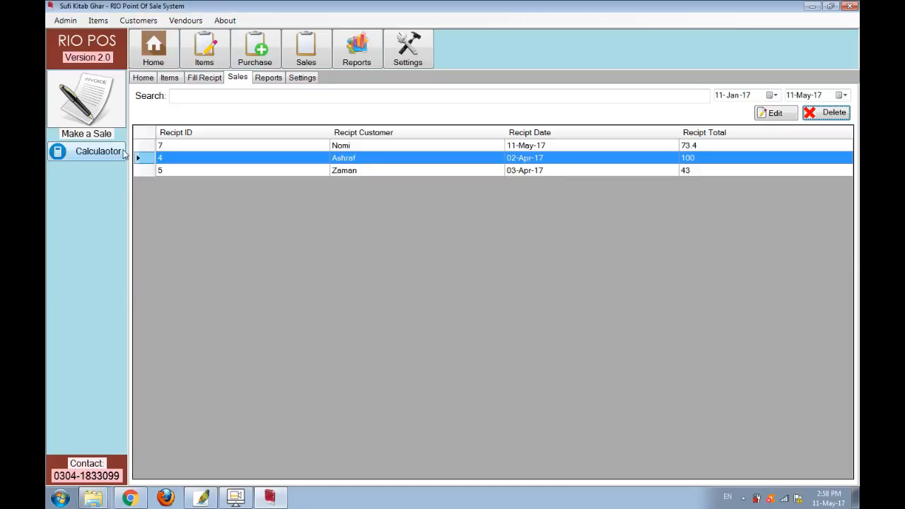
# Show the total profit report for all time and the one between two dates.
pyautogui.click(269, 79)
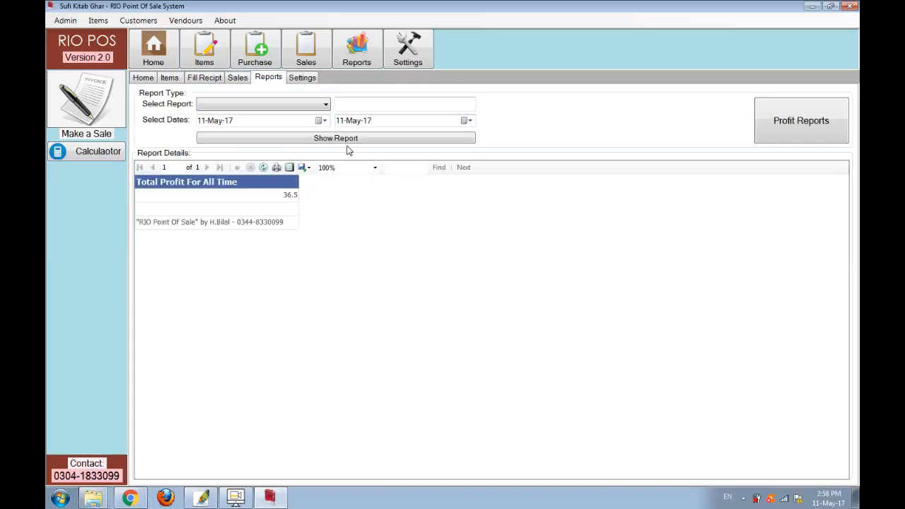
pyautogui.click(326, 106)
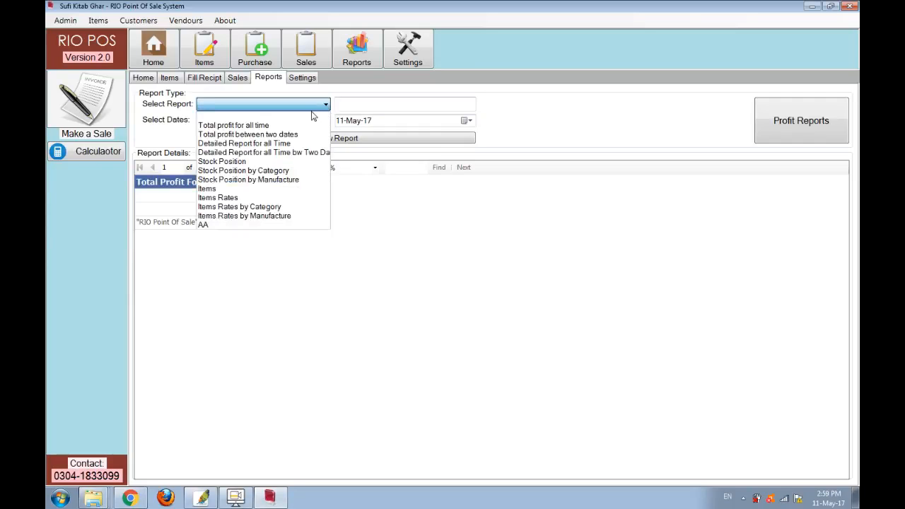
pyautogui.click(308, 125)
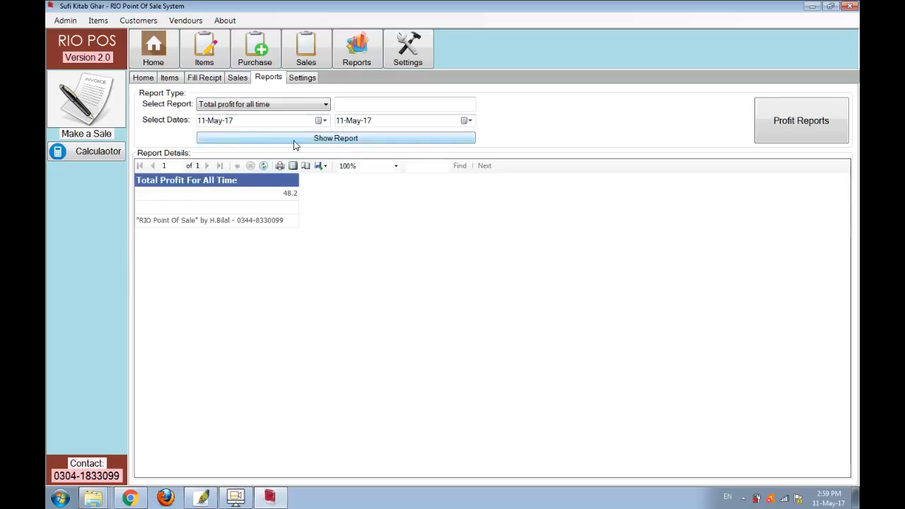
pyautogui.click(300, 106)
pyautogui.click(297, 135)
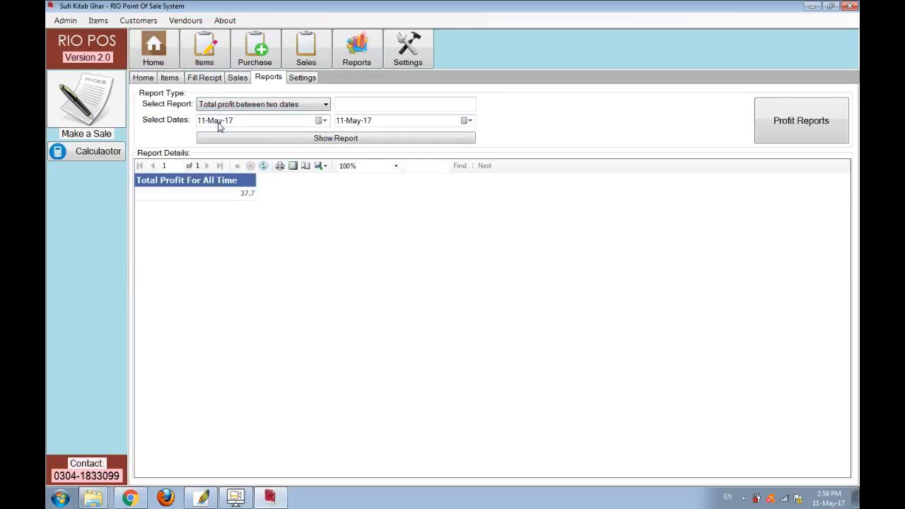
# Show the detailed report for all time and the detailed report between two dates.
pyautogui.click(325, 105)
pyautogui.click(314, 143)
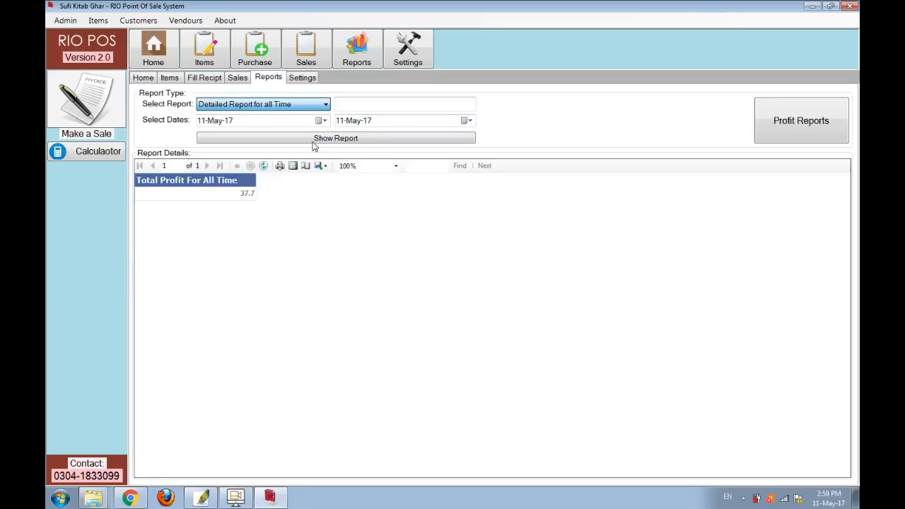
pyautogui.click(313, 138)
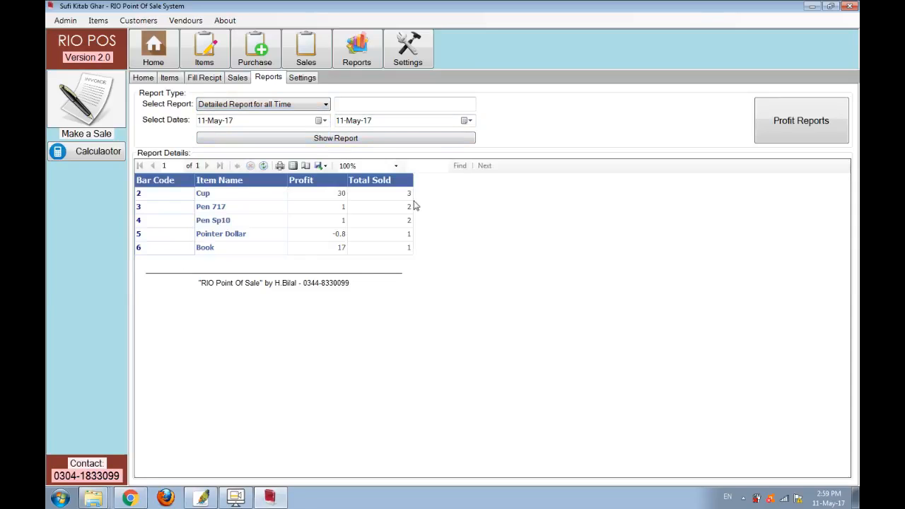
pyautogui.click(316, 105)
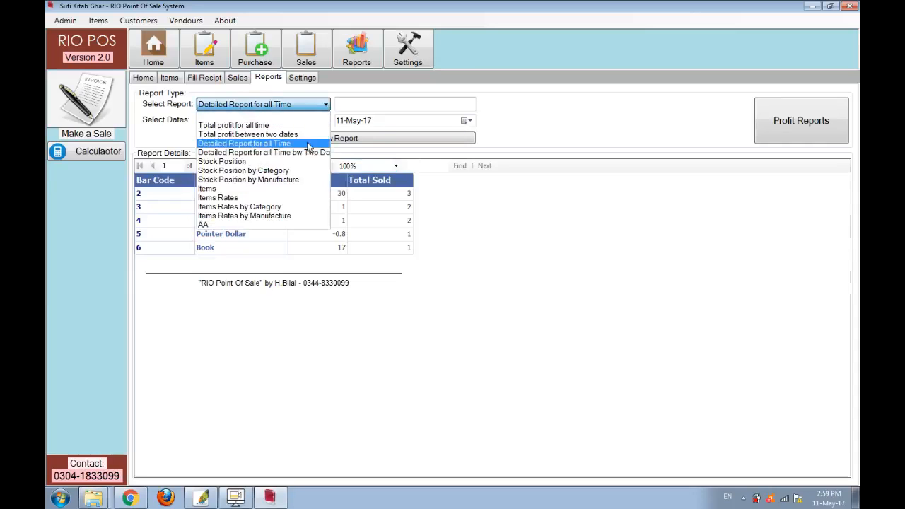
pyautogui.click(309, 156)
pyautogui.click(282, 136)
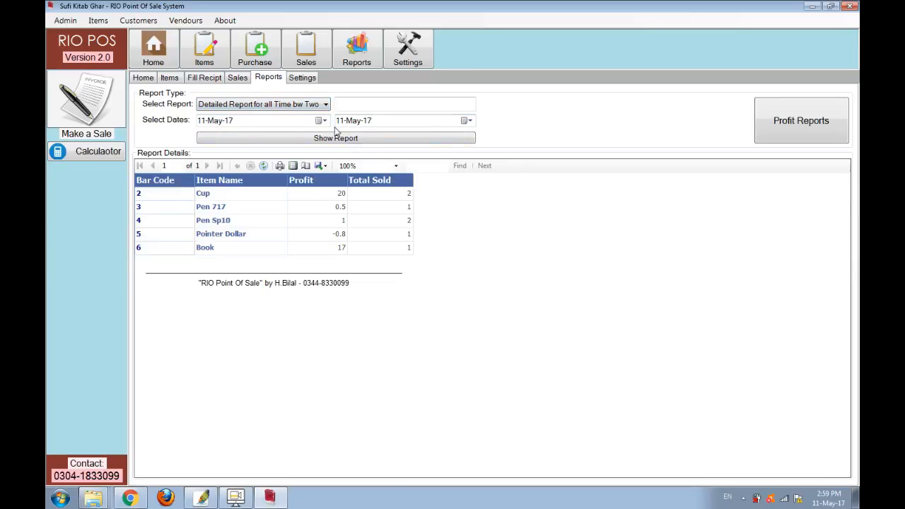
# Show the Stock Position report and the Stock Position by Category report for the Pen category.
pyautogui.click(306, 106)
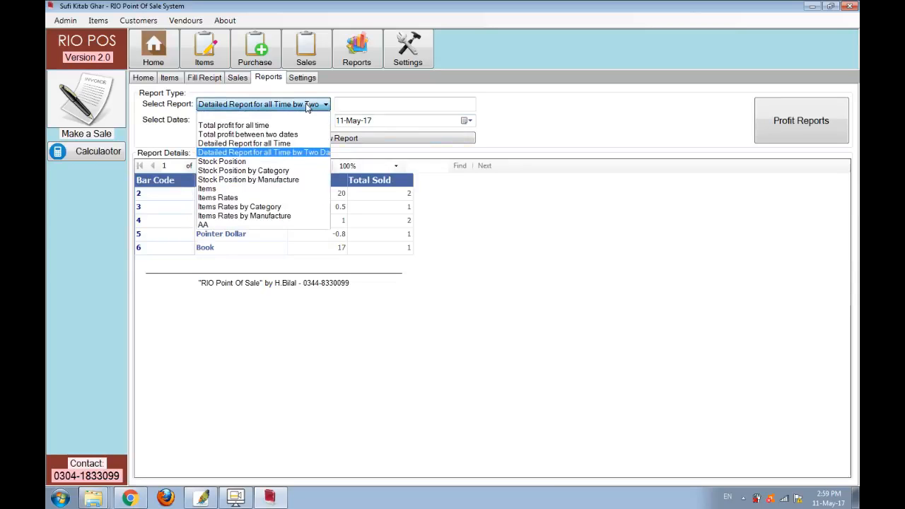
pyautogui.click(299, 161)
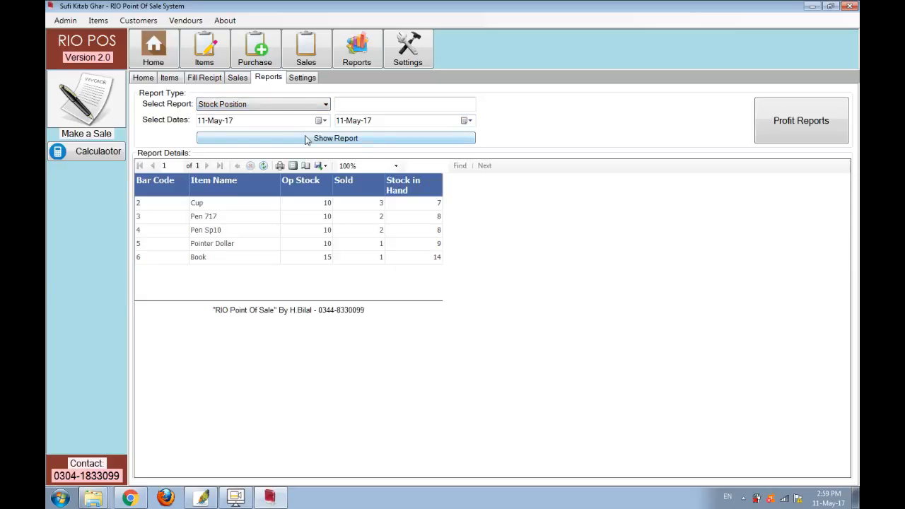
pyautogui.click(305, 108)
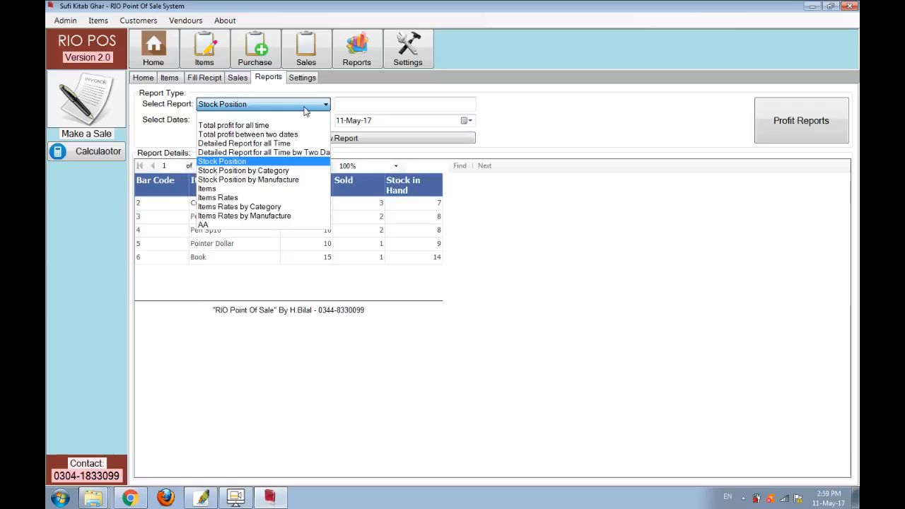
pyautogui.click(309, 172)
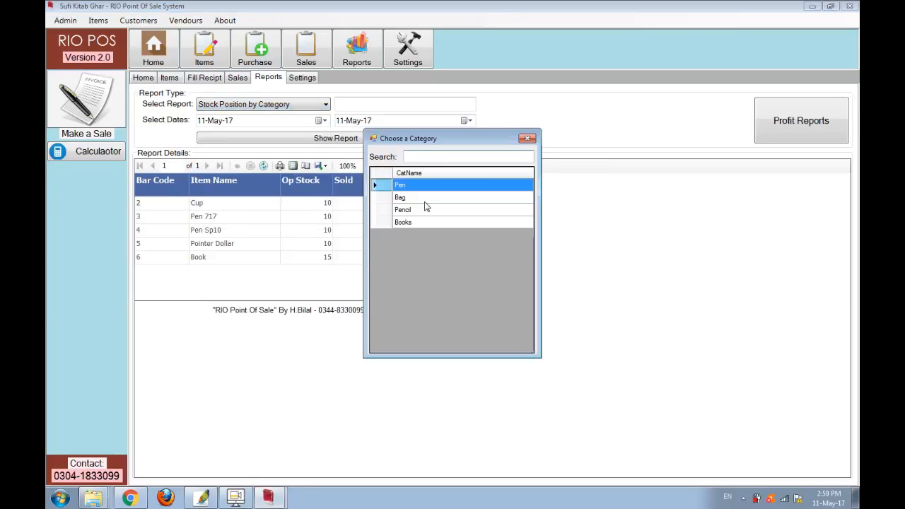
pyautogui.write('pen')
pyautogui.press('Return')
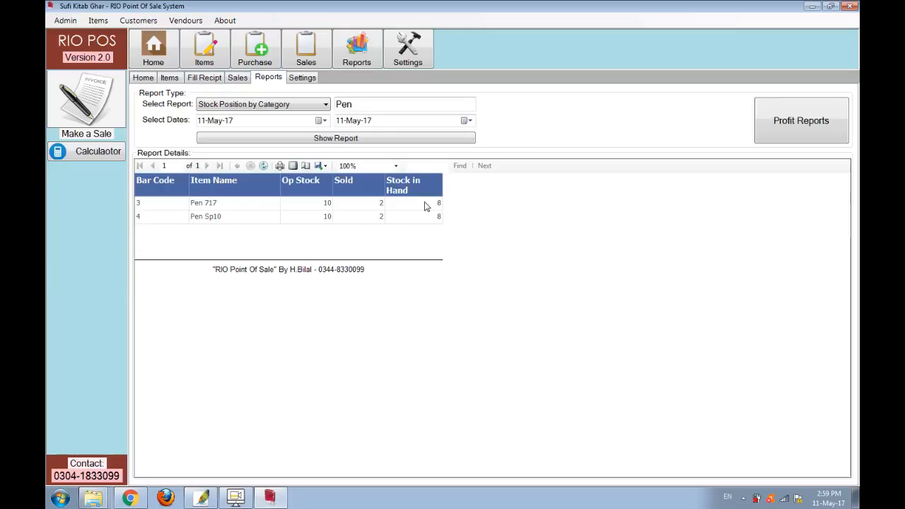
# Show the Stock Position by Manufacture report for Lasani and the Items report.
pyautogui.click(311, 106)
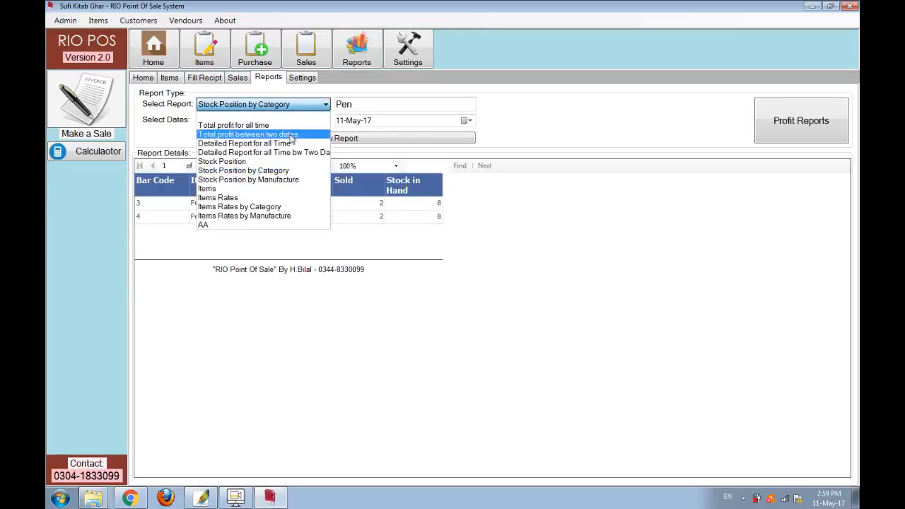
pyautogui.click(289, 181)
pyautogui.write('las')
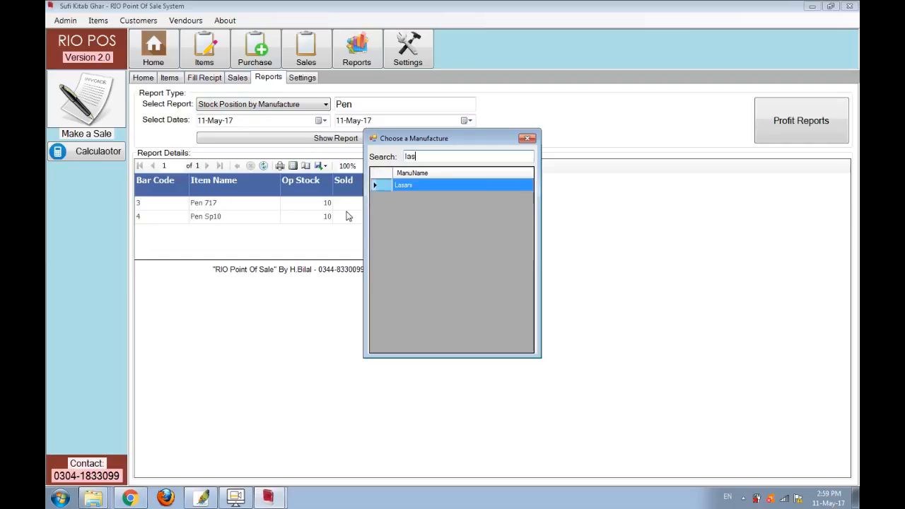
pyautogui.press('Return')
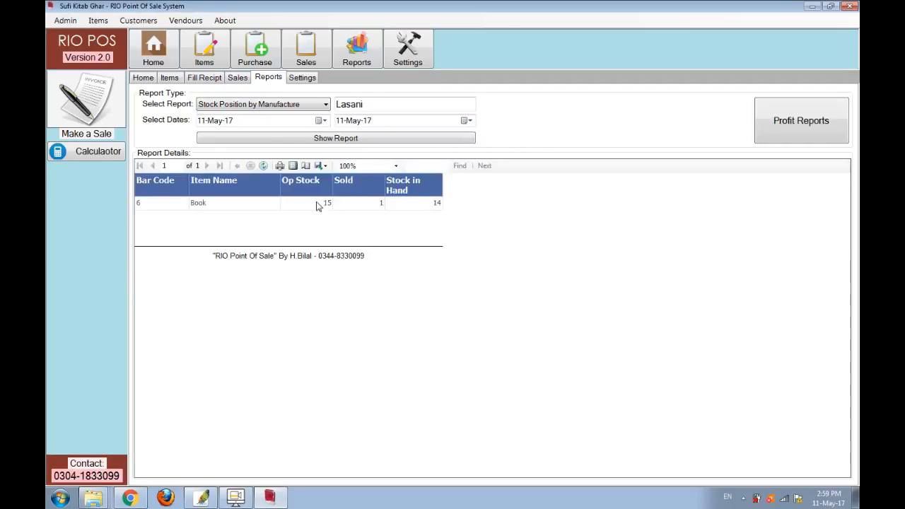
pyautogui.click(315, 104)
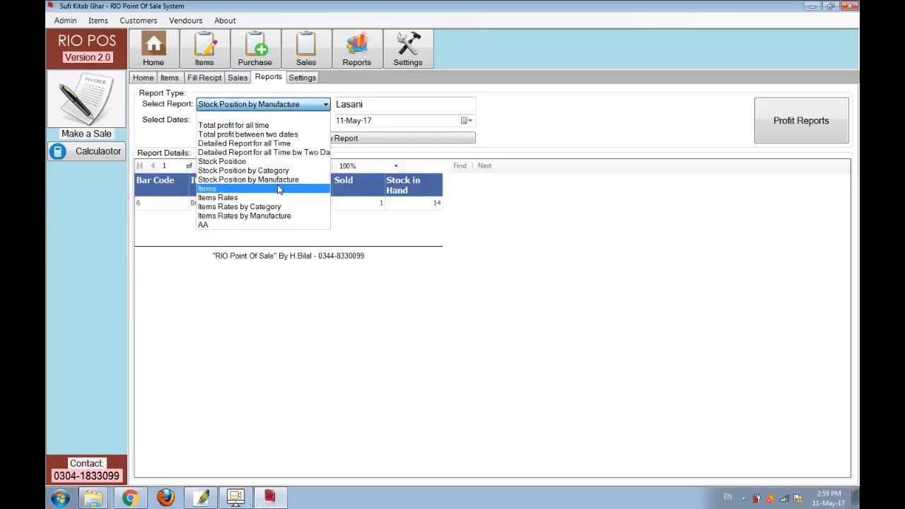
pyautogui.click(279, 189)
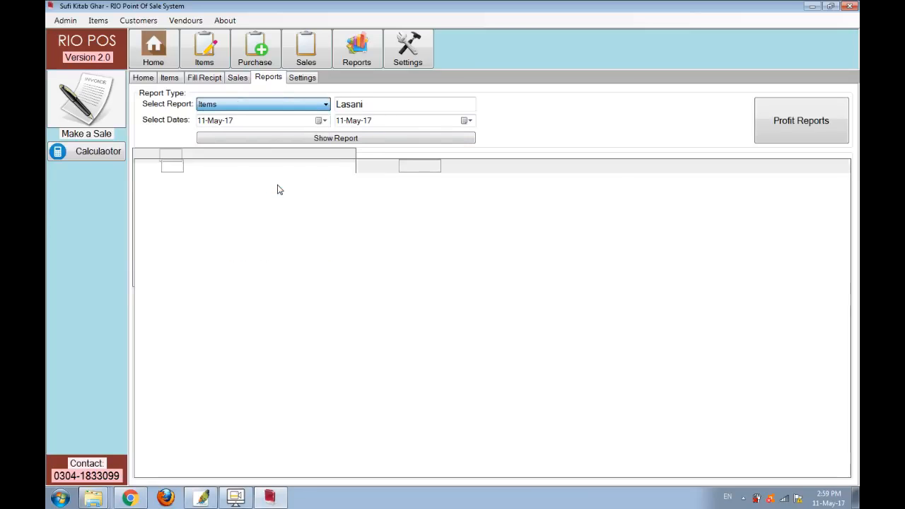
# Show the Items Rates by Category report for the Bag category.
pyautogui.click(297, 107)
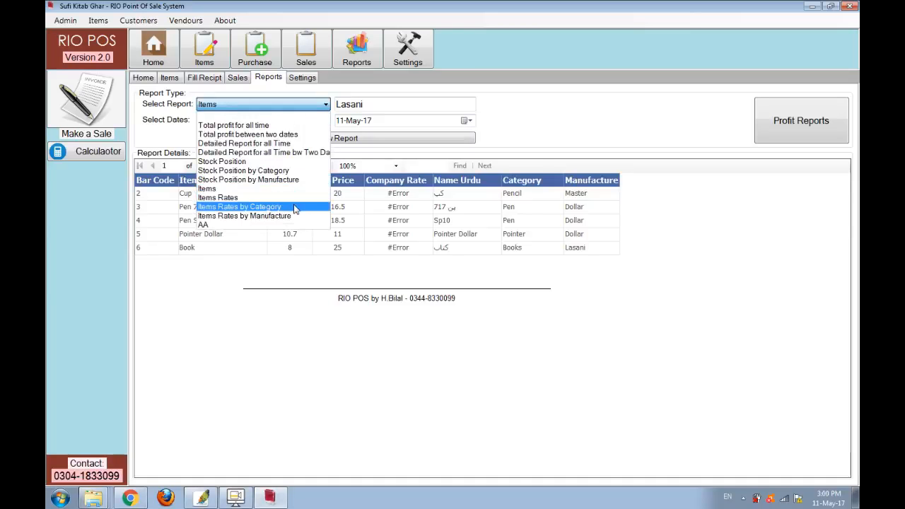
pyautogui.click(295, 209)
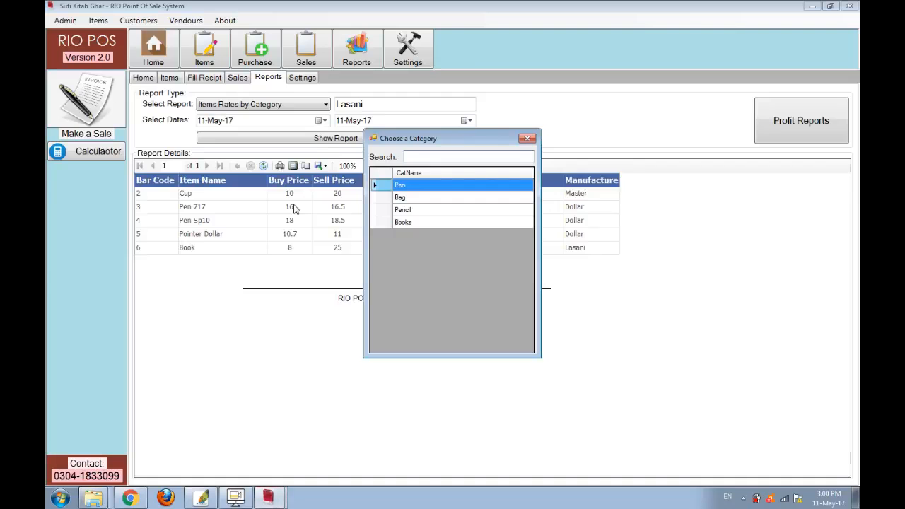
pyautogui.press('Down')
pyautogui.press('Return')
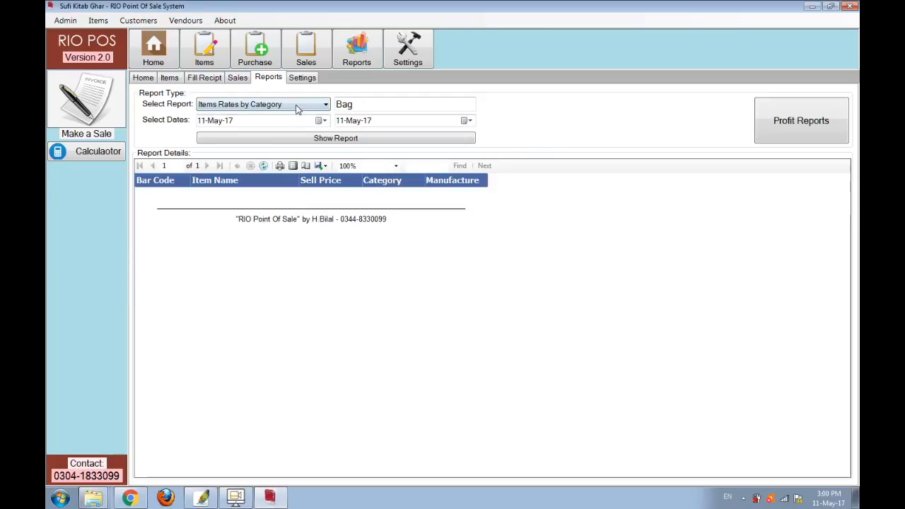
# Show the Items Rates by Manufacture report for Lasani.
pyautogui.click(299, 108)
pyautogui.click(299, 216)
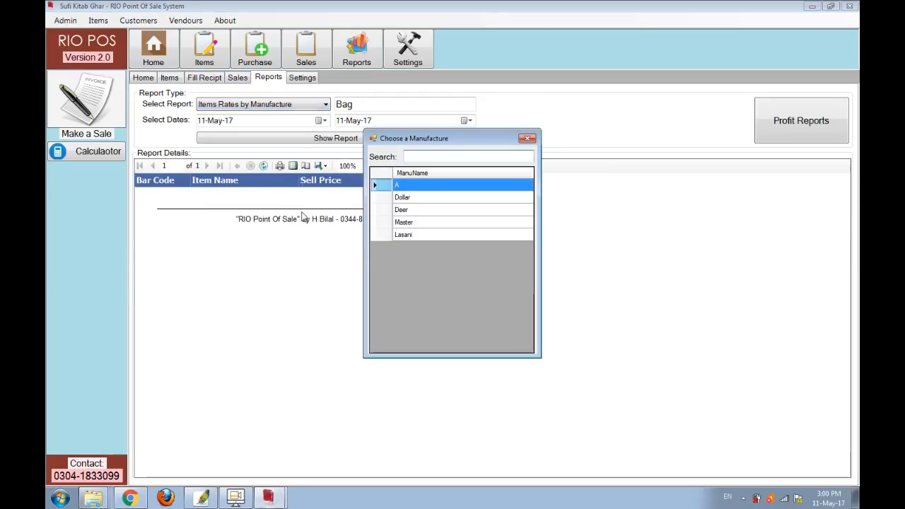
pyautogui.press('Down')
pyautogui.press('Down')
pyautogui.press('Down')
pyautogui.press('Down')
pyautogui.press('Return')
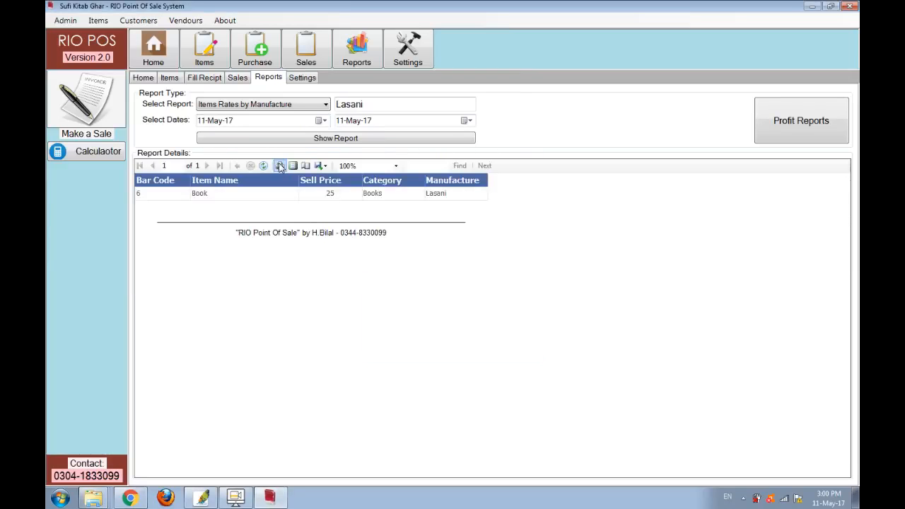
pyautogui.click(302, 105)
pyautogui.click(387, 267)
# Open the profit reports and show the Date Wise profit for 11-May-17.
pyautogui.click(799, 124)
pyautogui.moveTo(464, 126); pyautogui.dragTo(243, 133)
pyautogui.click(276, 162)
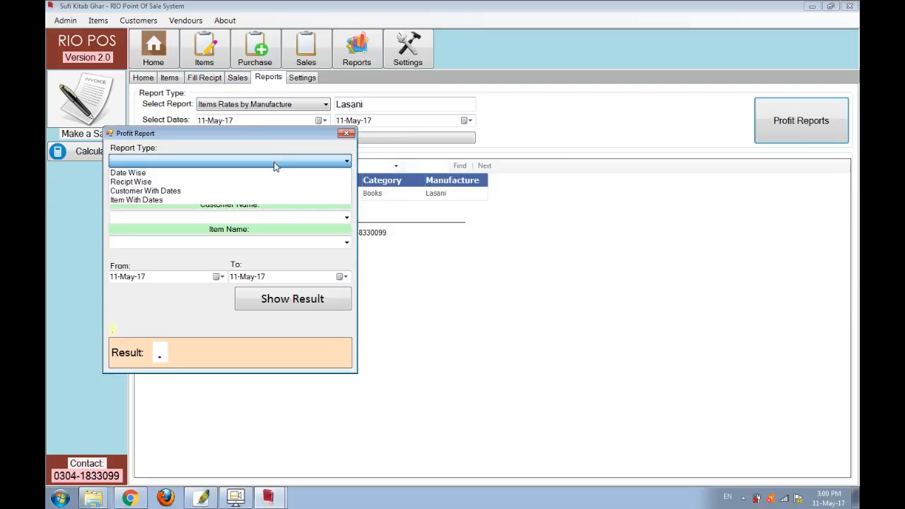
pyautogui.click(274, 173)
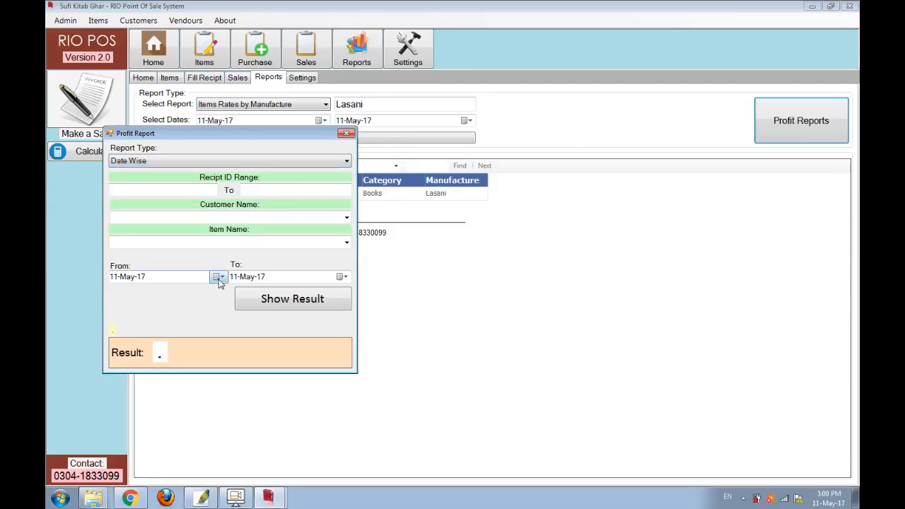
pyautogui.click(266, 300)
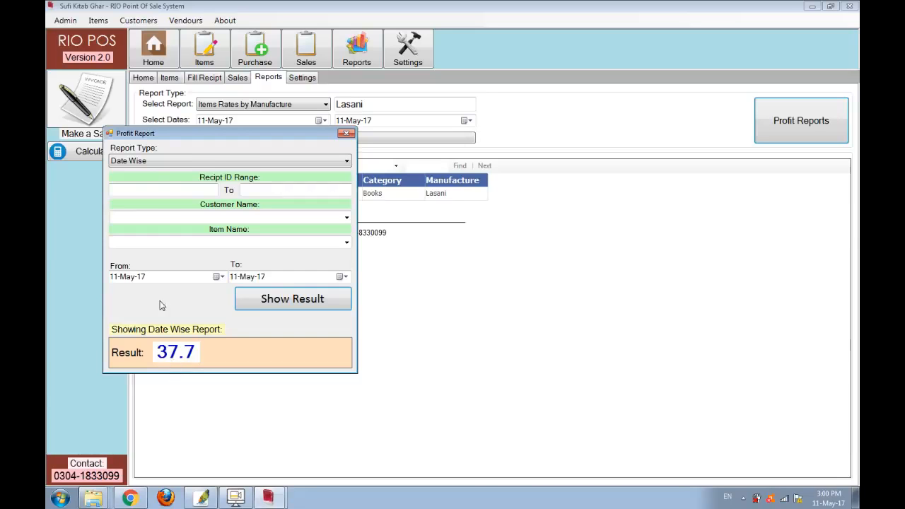
# Show the Recipt Wise profit for the receipt ID range 7 to 7.
pyautogui.click(188, 161)
pyautogui.click(182, 181)
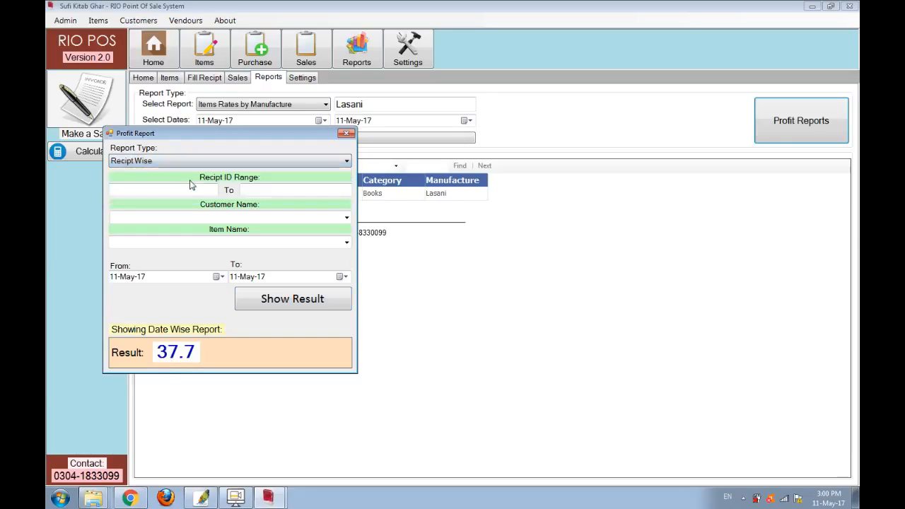
pyautogui.write('7')
pyautogui.press('Tab')
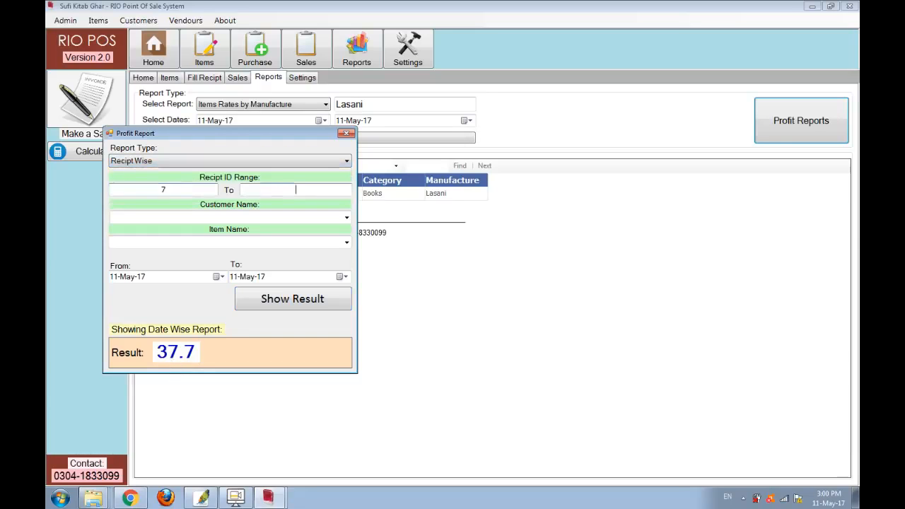
pyautogui.click(293, 298)
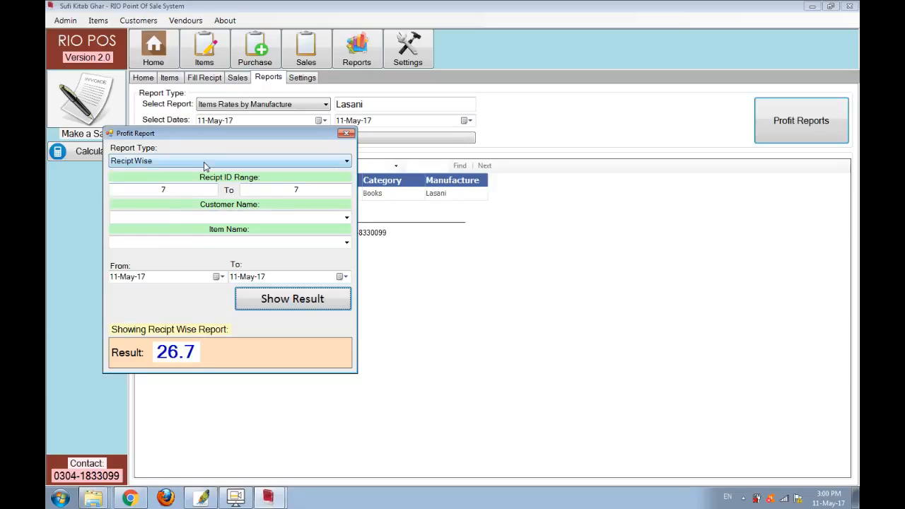
# Show the Customer With Dates profit for the second listed customer on 11-May-17.
pyautogui.click(286, 162)
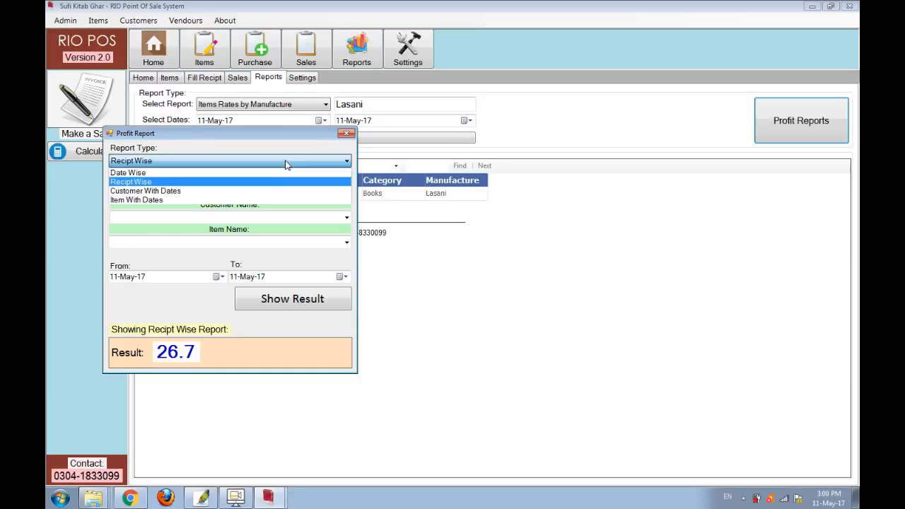
pyautogui.click(240, 191)
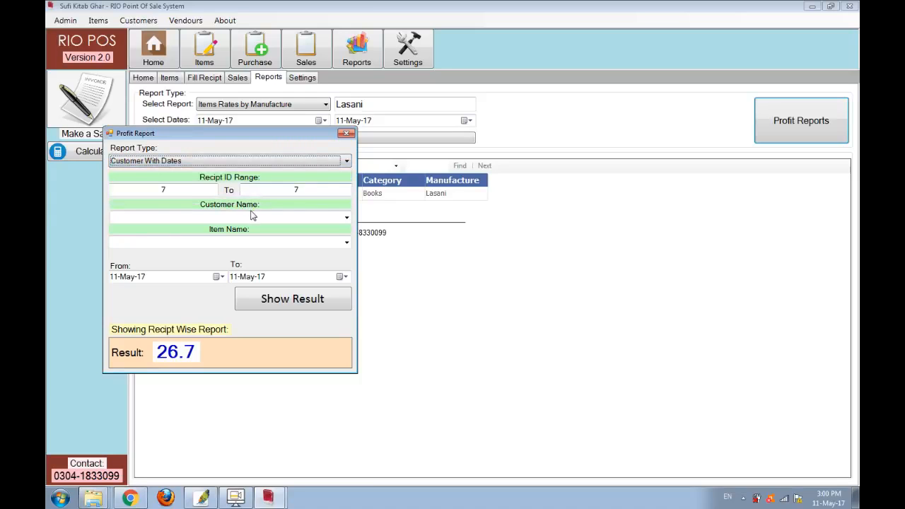
pyautogui.click(347, 219)
pyautogui.click(313, 238)
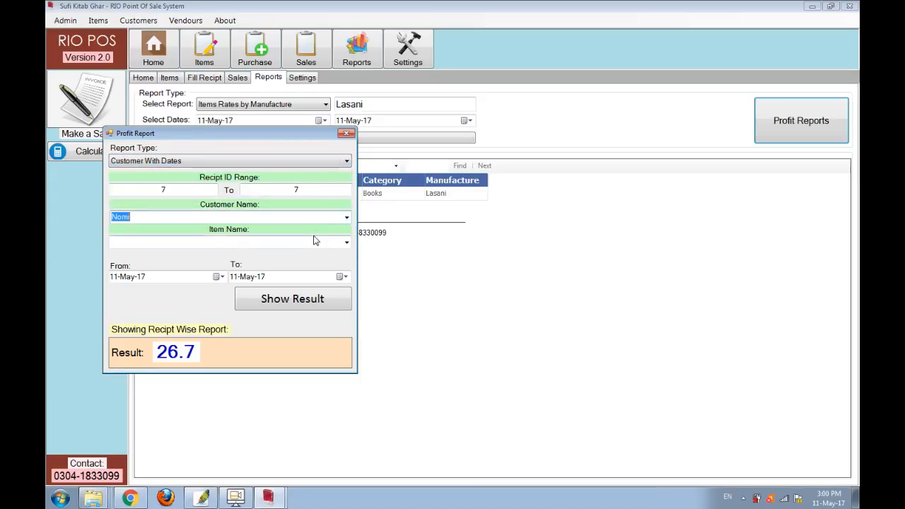
pyautogui.click(248, 303)
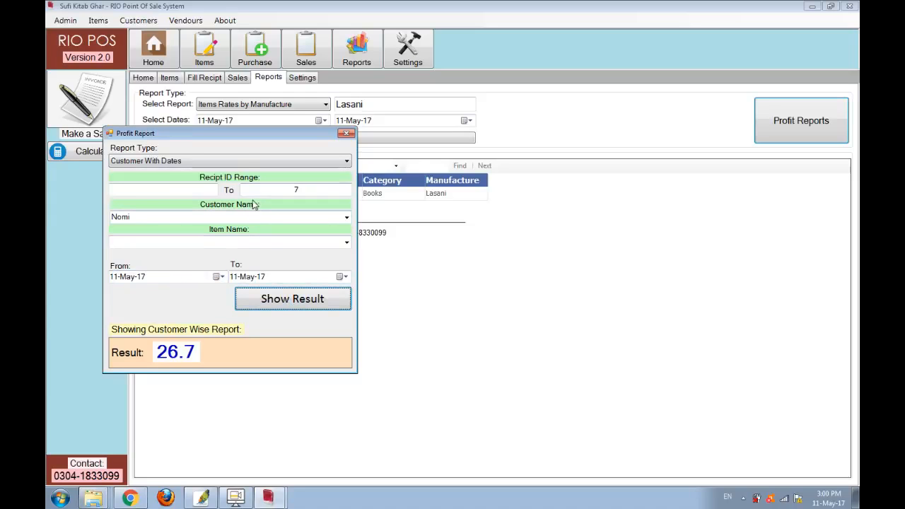
# Show the Item With Dates profit for the item Book on 11-May-17 and close the profit report.
pyautogui.click(242, 162)
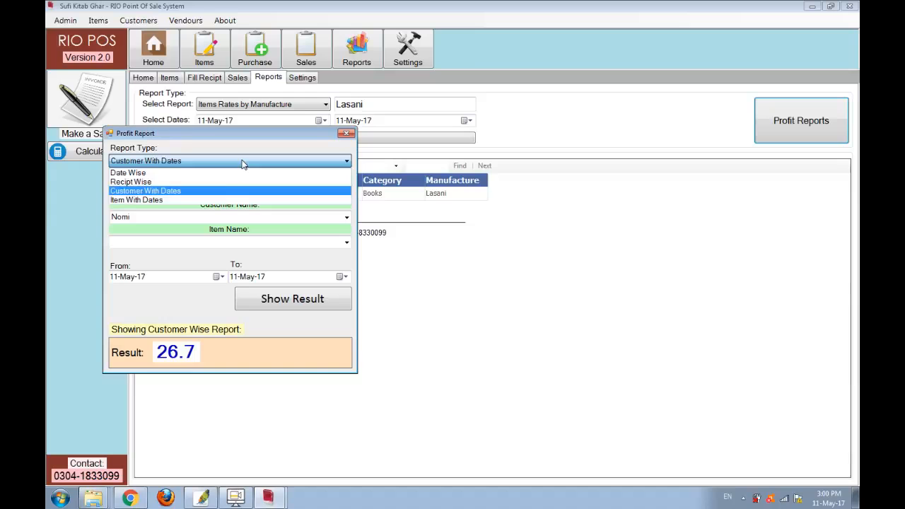
pyautogui.click(214, 201)
pyautogui.click(317, 243)
pyautogui.write('b')
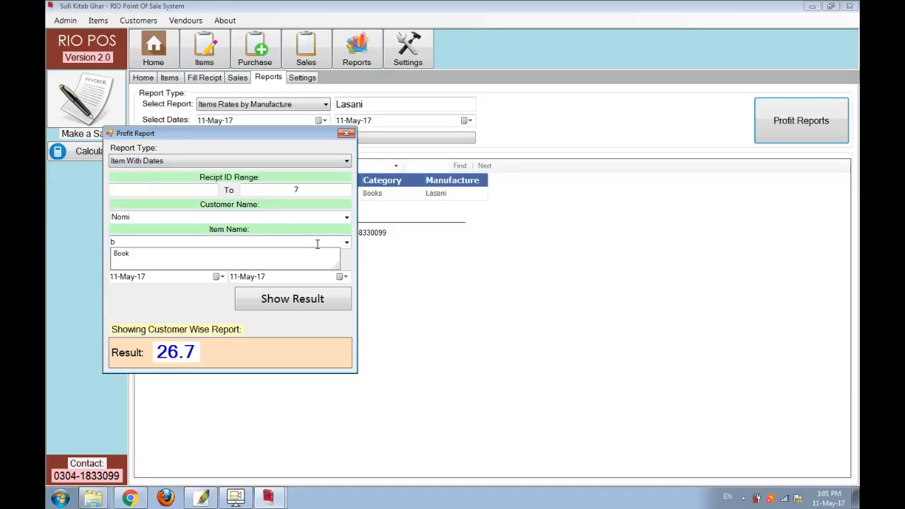
pyautogui.press('Down')
pyautogui.press('Return')
pyautogui.click(311, 302)
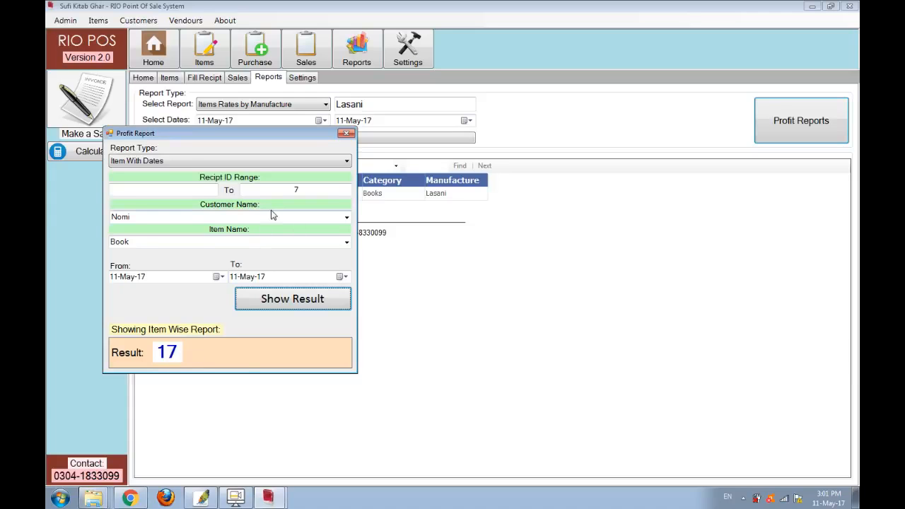
pyautogui.click(345, 135)
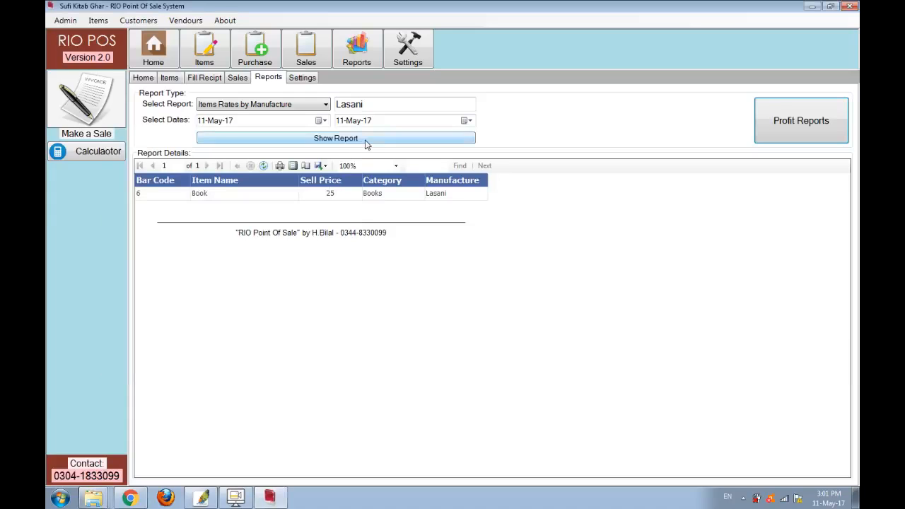
# View the customer list, open the second customer's edit form without changing it, search by customer name and close the list.
pyautogui.click(138, 20)
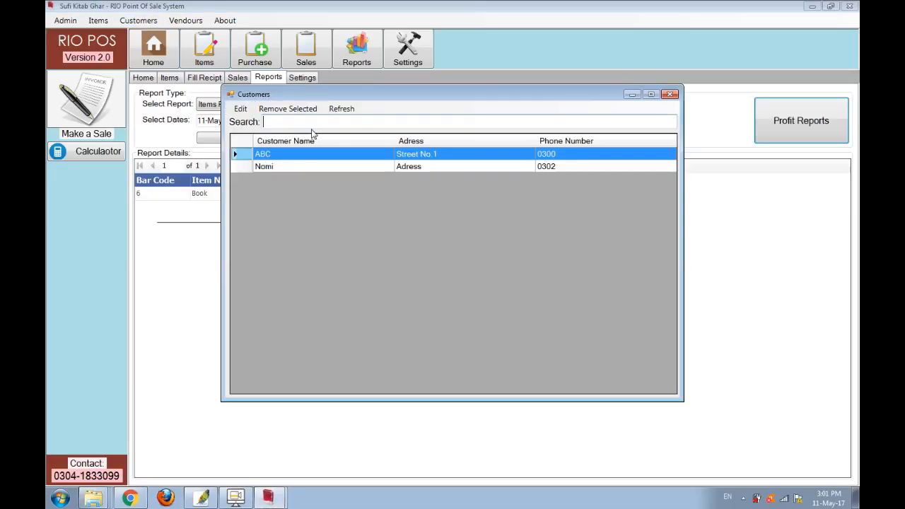
pyautogui.click(287, 166)
pyautogui.click(240, 109)
pyautogui.click(510, 277)
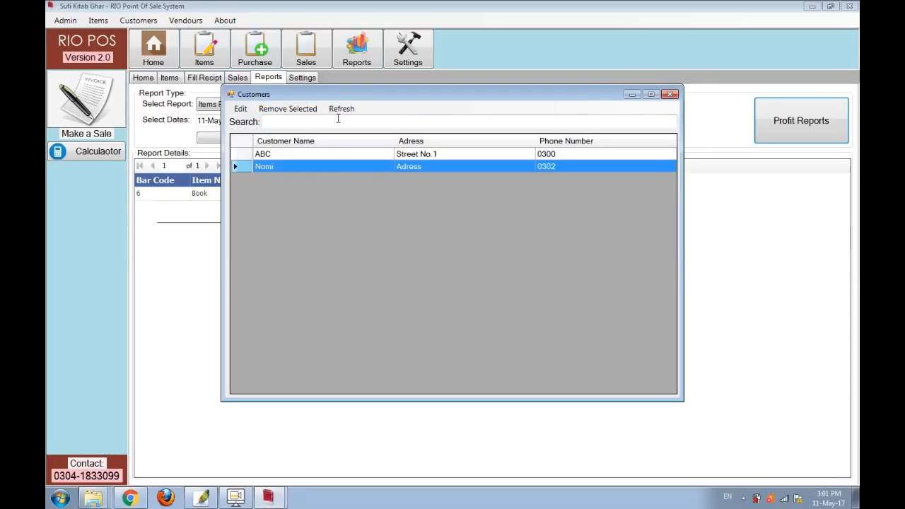
pyautogui.write('nom')
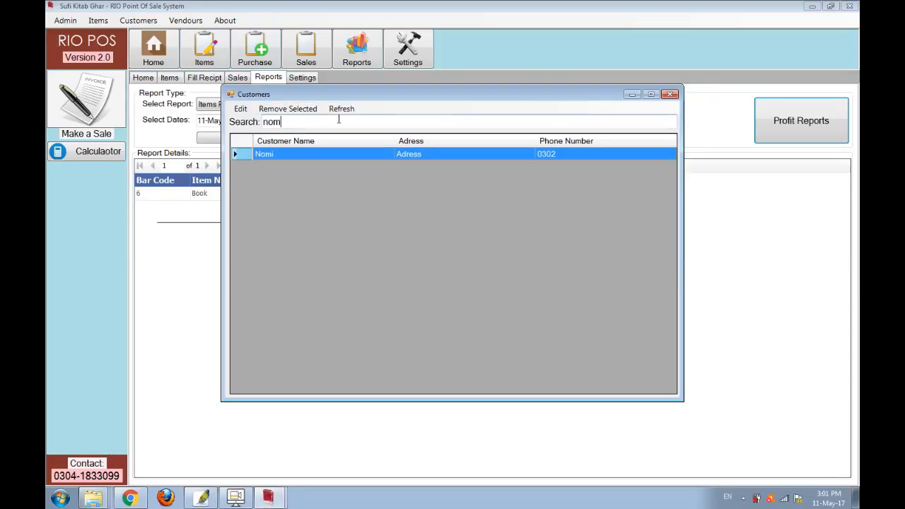
pyautogui.click(670, 93)
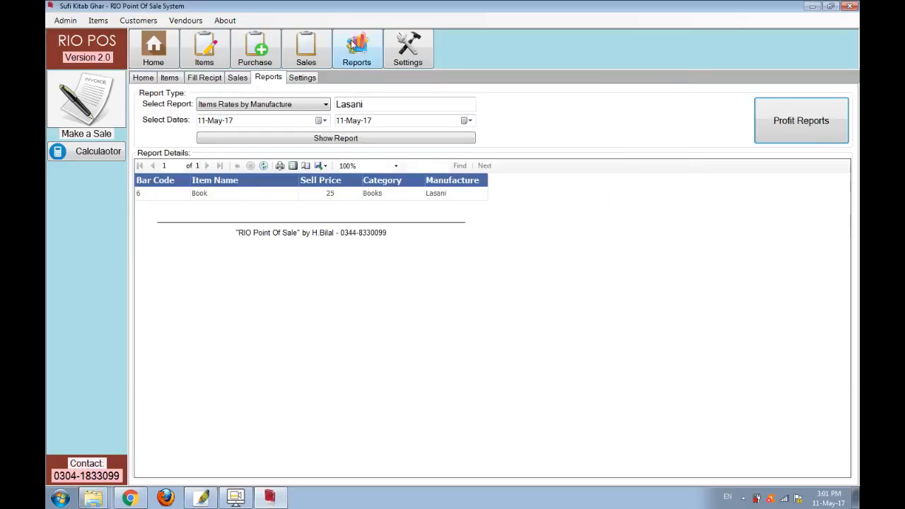
# View the vendor list, open the edit form for Ven01 without changing it and close the list.
pyautogui.click(185, 21)
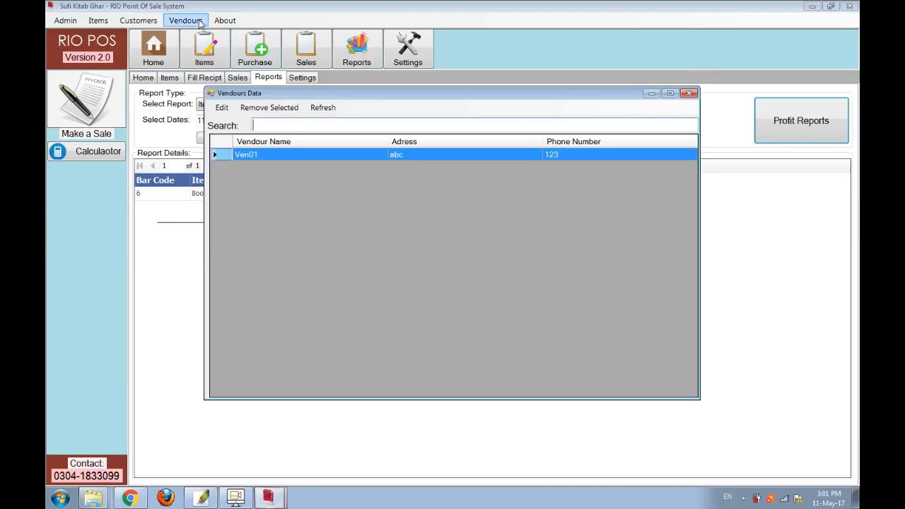
pyautogui.click(221, 107)
pyautogui.click(516, 275)
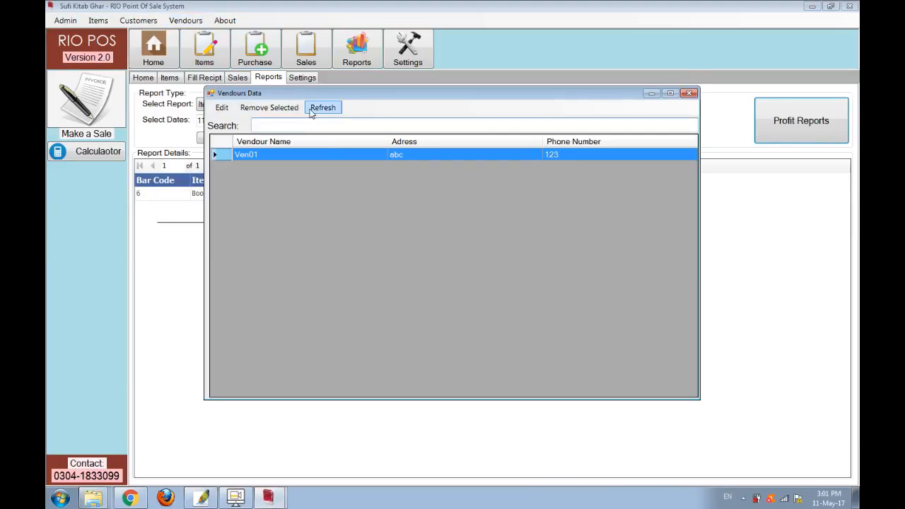
pyautogui.click(688, 93)
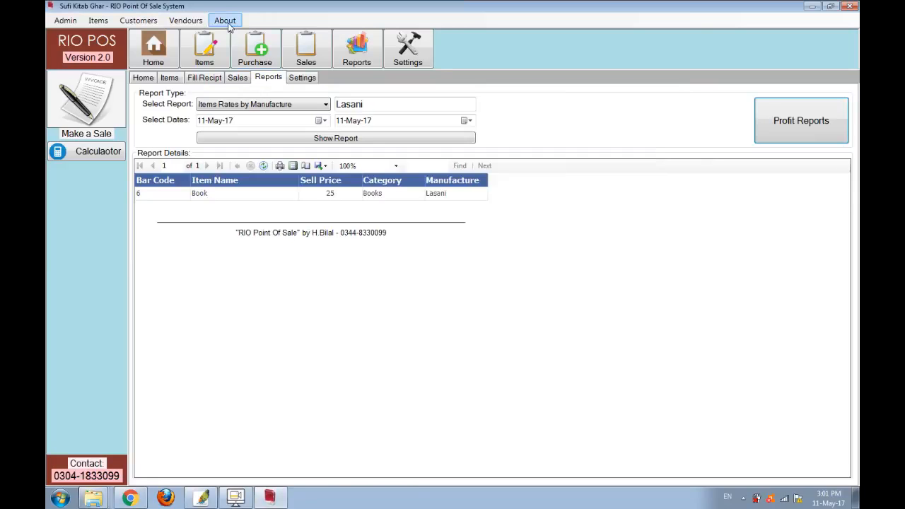
# View the form for changing the admin password and close it without entering anything.
pyautogui.click(65, 21)
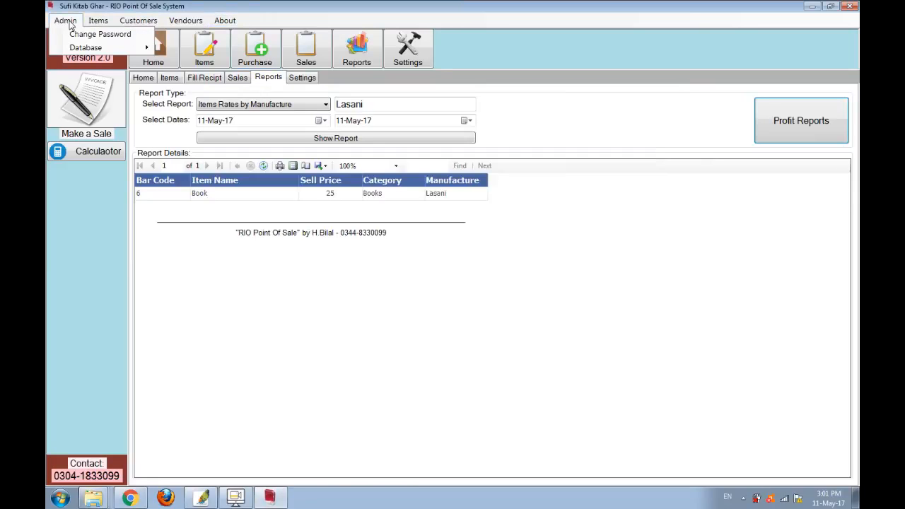
pyautogui.click(79, 36)
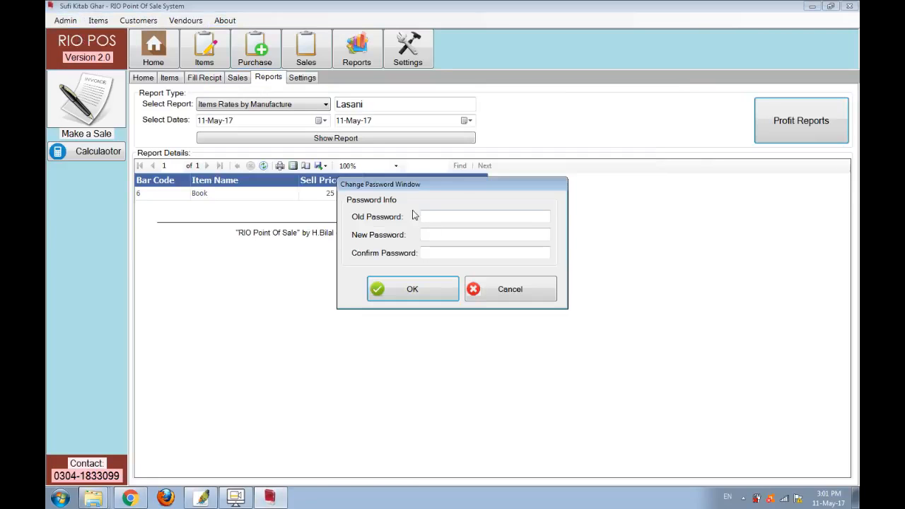
pyautogui.click(490, 287)
# Start clearing all receipts from the database and decline the permanent deletion.
pyautogui.click(65, 21)
pyautogui.moveTo(88, 48)
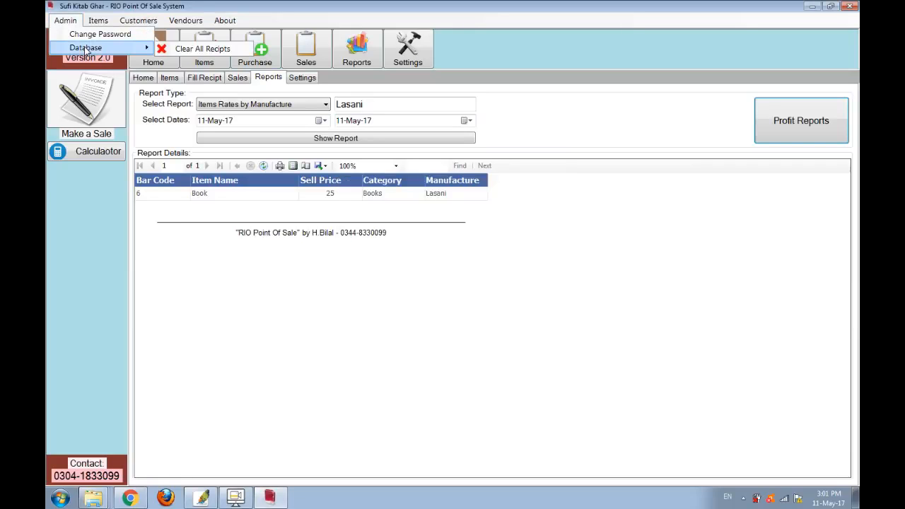
pyautogui.click(209, 50)
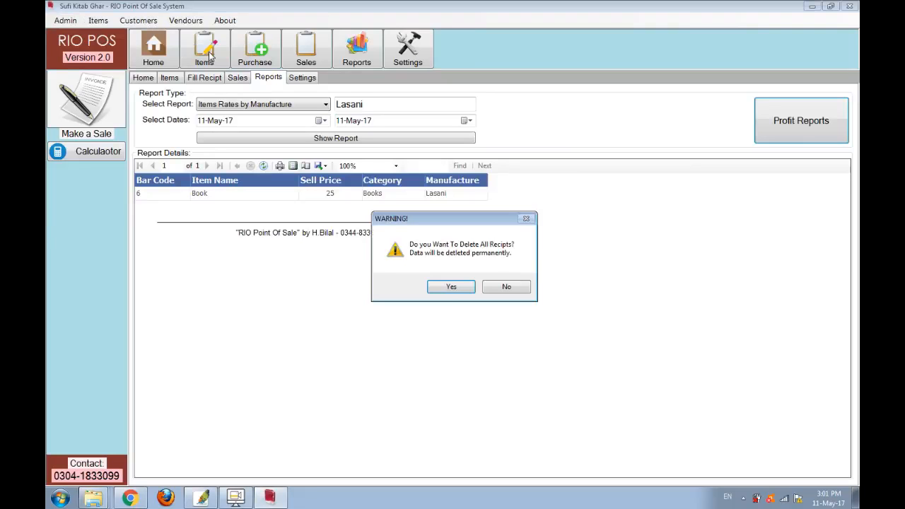
pyautogui.click(516, 287)
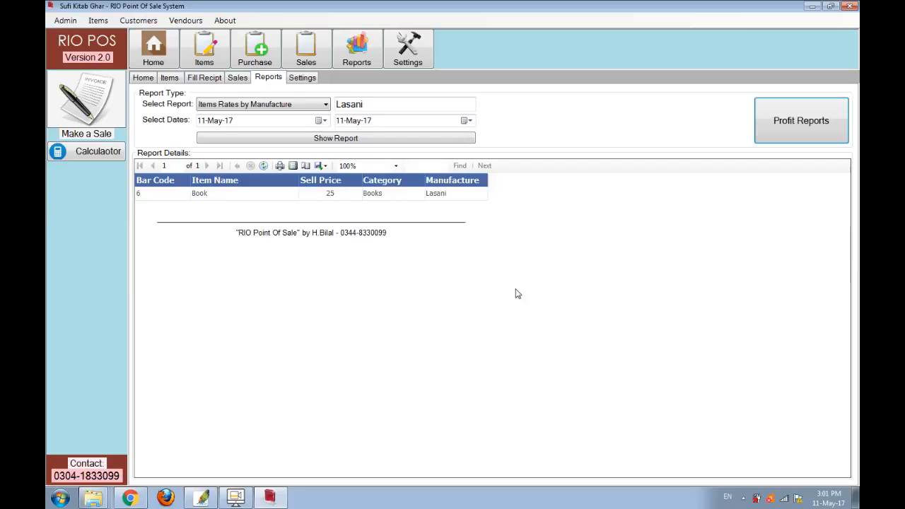
# Highlight the security number in the settings and switch to the A-02.png title image in Adobe Photoshop.
pyautogui.click(313, 77)
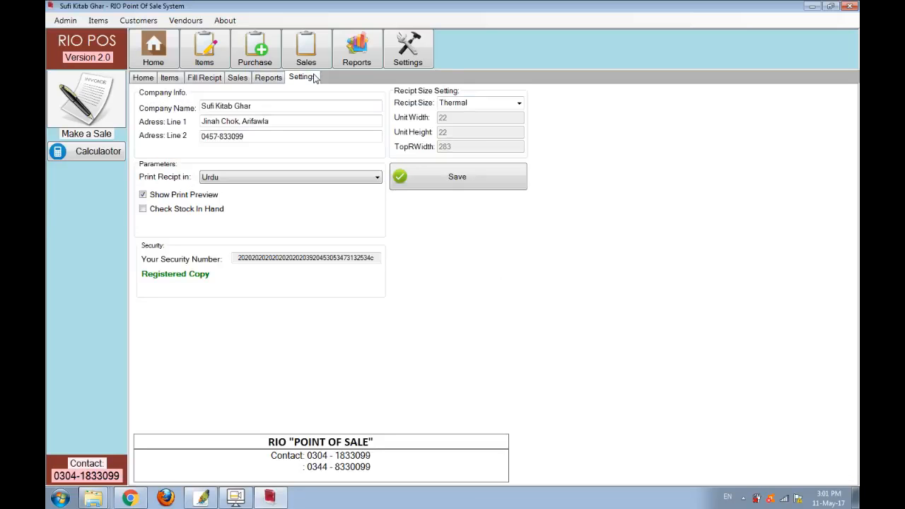
pyautogui.moveTo(239, 259); pyautogui.dragTo(386, 262)
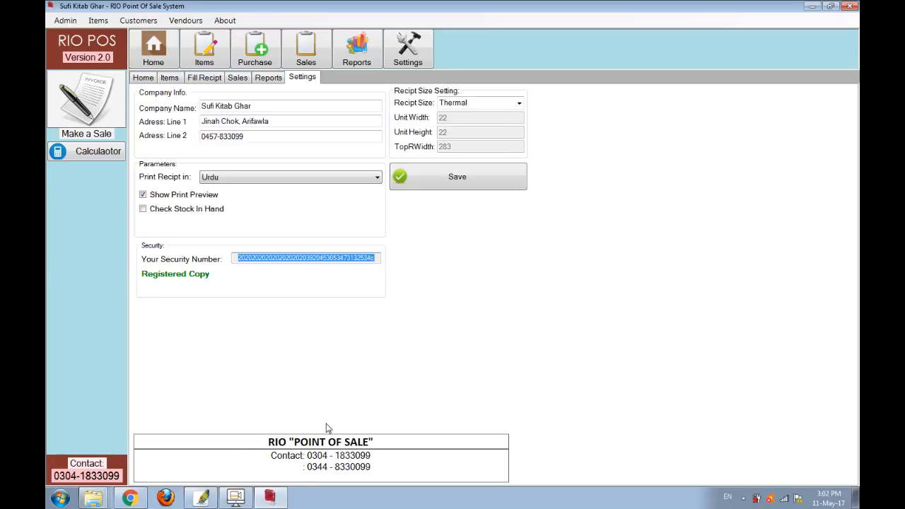
pyautogui.click(201, 498)
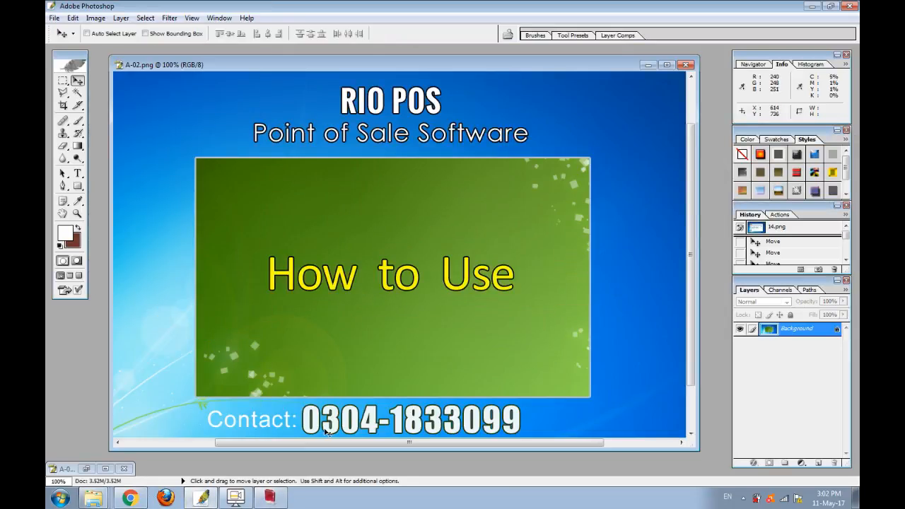